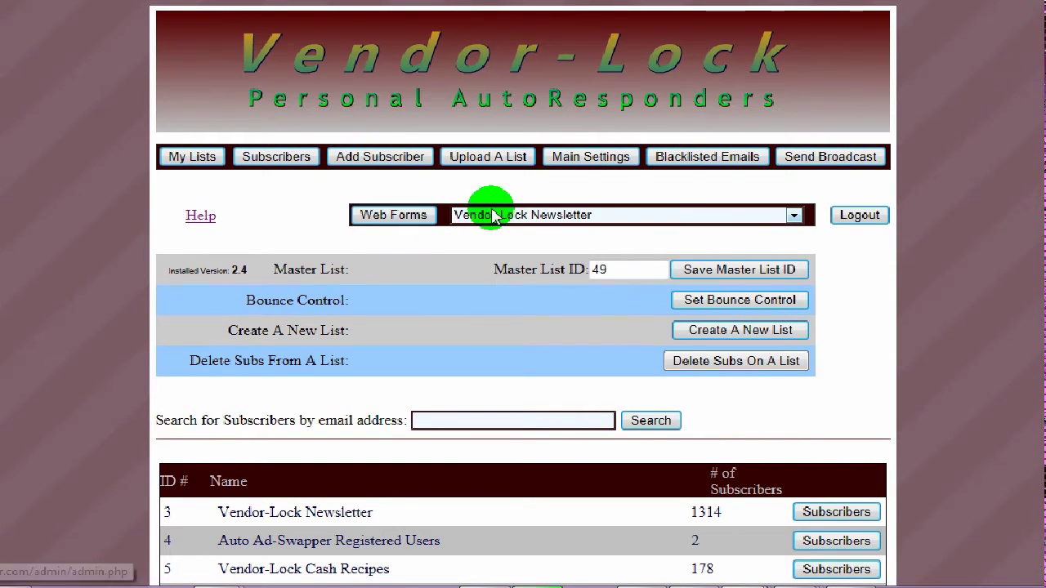
Look through the Web Forms list choices and the full table of mailing lists with their subscriber counts
{"action": "left_click", "coordinate": [793, 216]}
{"action": "scroll", "coordinate": [793, 218], "scroll_direction": "down", "scroll_amount": 6}
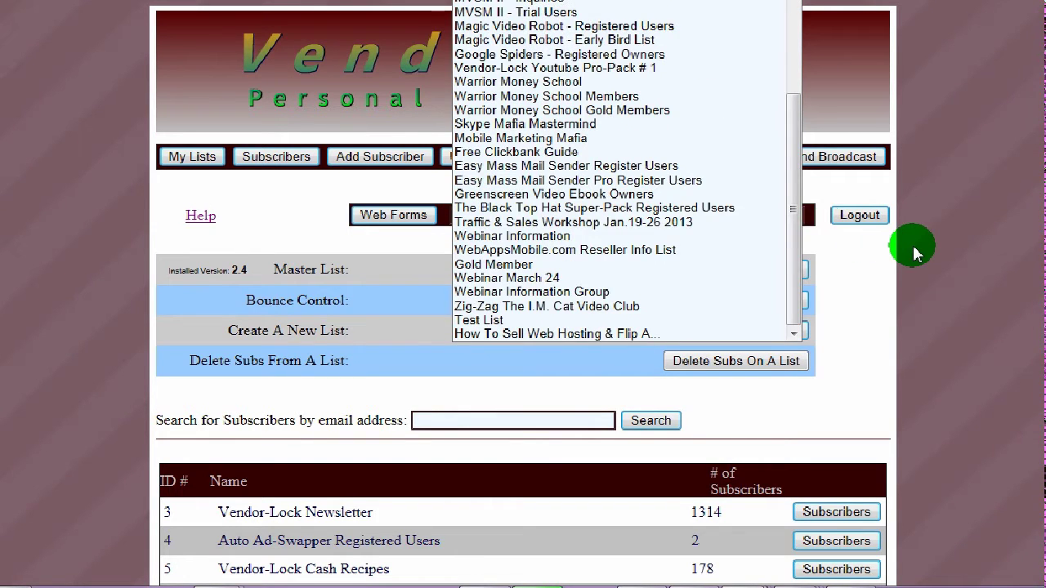
{"action": "scroll", "coordinate": [913, 247], "scroll_direction": "down", "scroll_amount": 3}
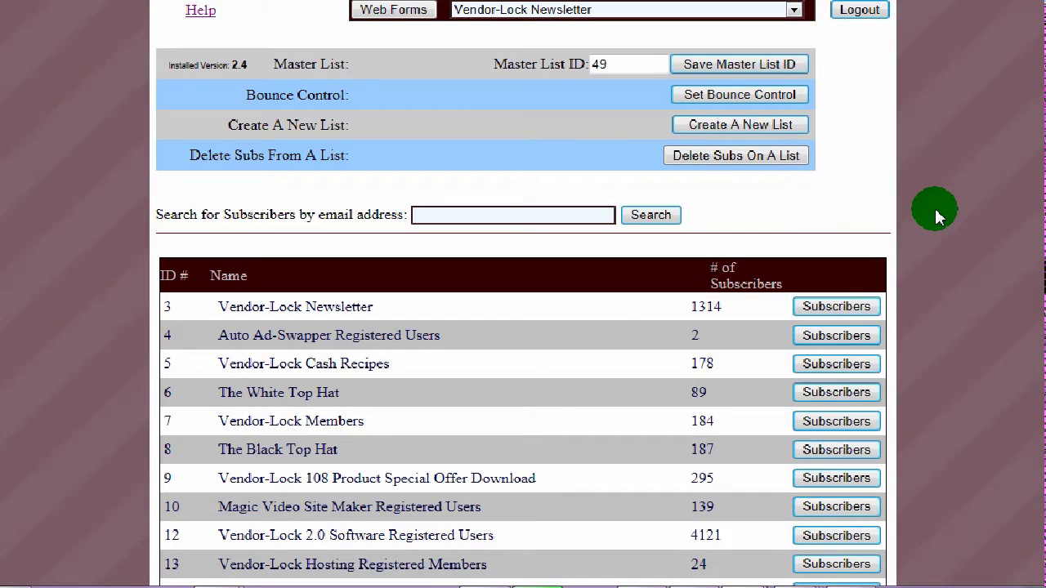
{"action": "scroll", "coordinate": [936, 214], "scroll_direction": "down", "scroll_amount": 3}
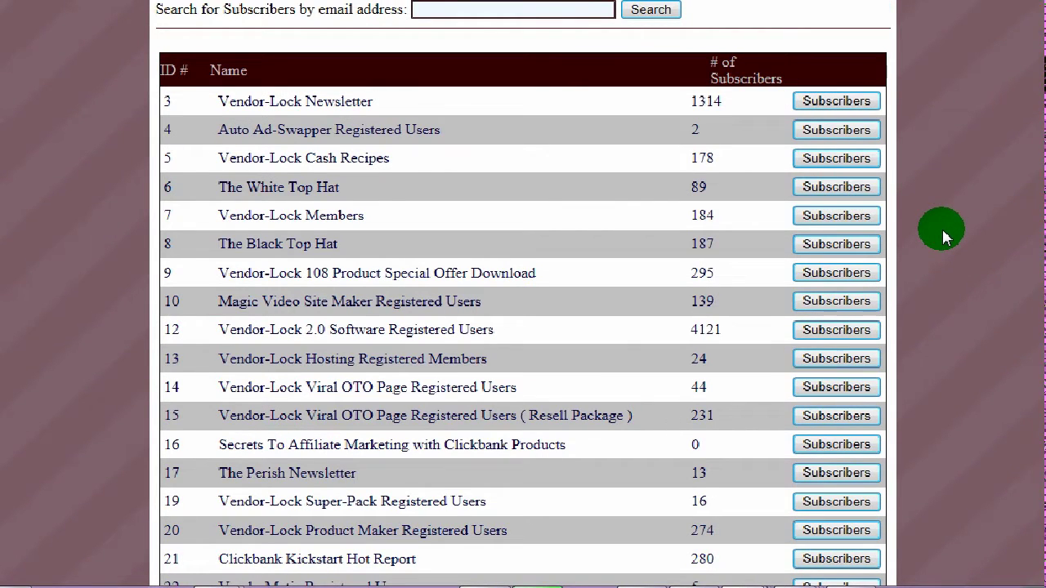
{"action": "scroll", "coordinate": [944, 237], "scroll_direction": "down", "scroll_amount": 3}
{"action": "scroll", "coordinate": [943, 230], "scroll_direction": "up", "scroll_amount": 3}
{"action": "scroll", "coordinate": [942, 230], "scroll_direction": "down", "scroll_amount": 2}
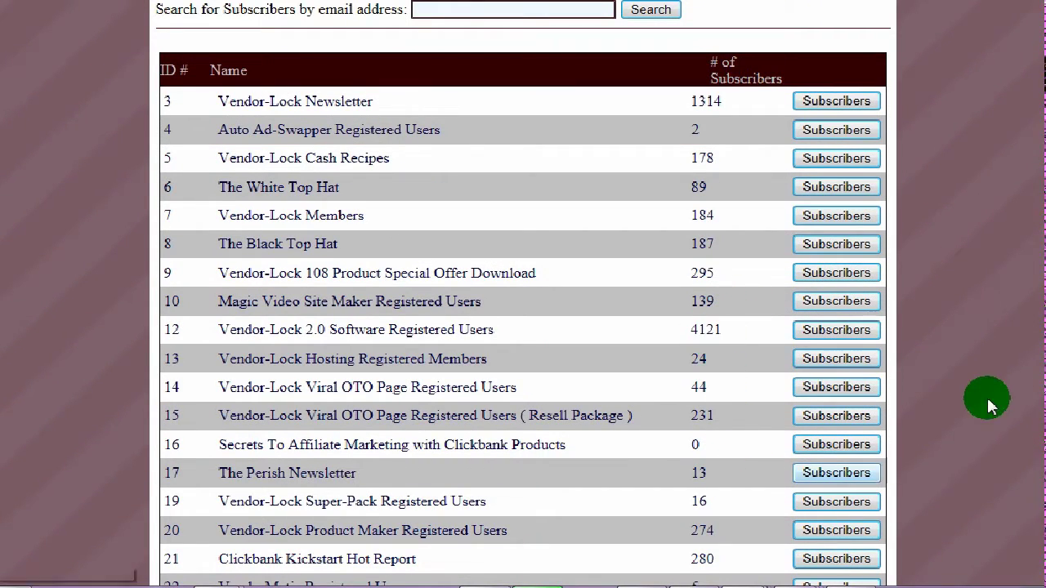
{"action": "scroll", "coordinate": [993, 393], "scroll_direction": "down", "scroll_amount": 5}
{"action": "scroll", "coordinate": [1016, 410], "scroll_direction": "down", "scroll_amount": 5}
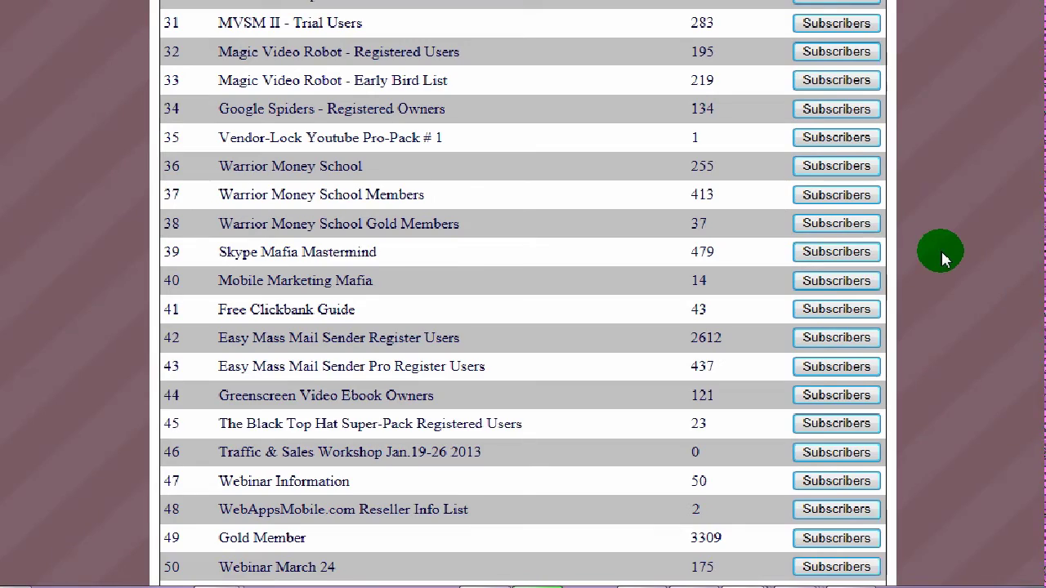
{"action": "scroll", "coordinate": [948, 257], "scroll_direction": "down", "scroll_amount": 3}
{"action": "scroll", "coordinate": [965, 270], "scroll_direction": "up", "scroll_amount": 18}
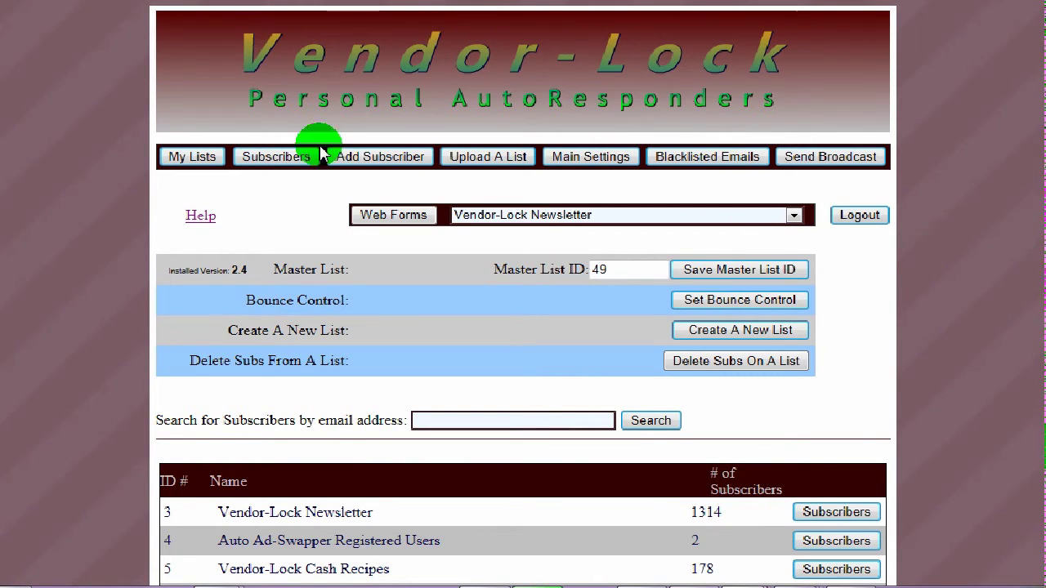
Open the Add Subscriber page and read its spam warning and the fields for new subscribers
{"action": "left_click", "coordinate": [399, 166]}
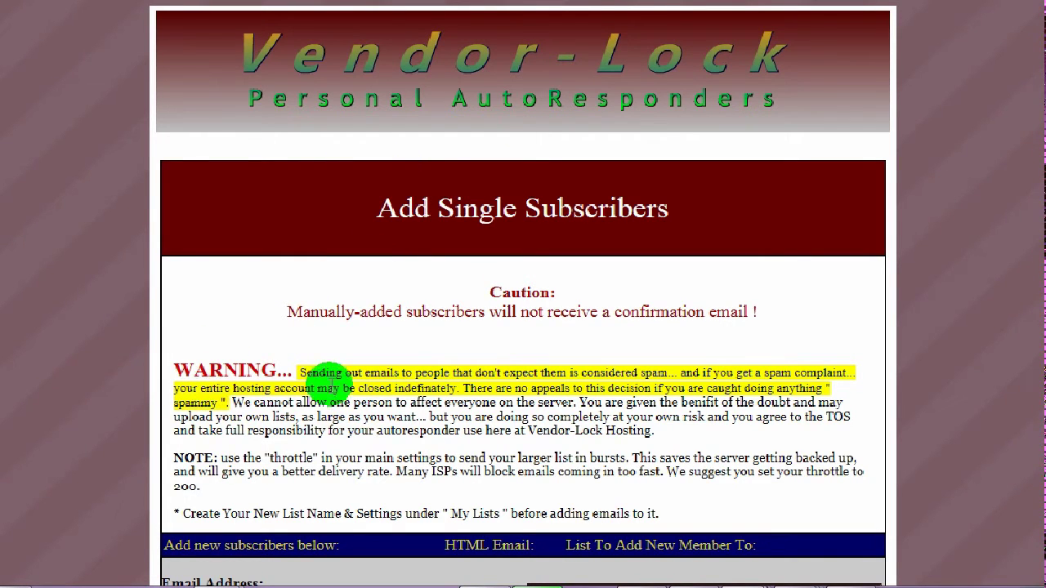
{"action": "left_click_drag", "start_coordinate": [299, 373], "coordinate": [447, 373]}
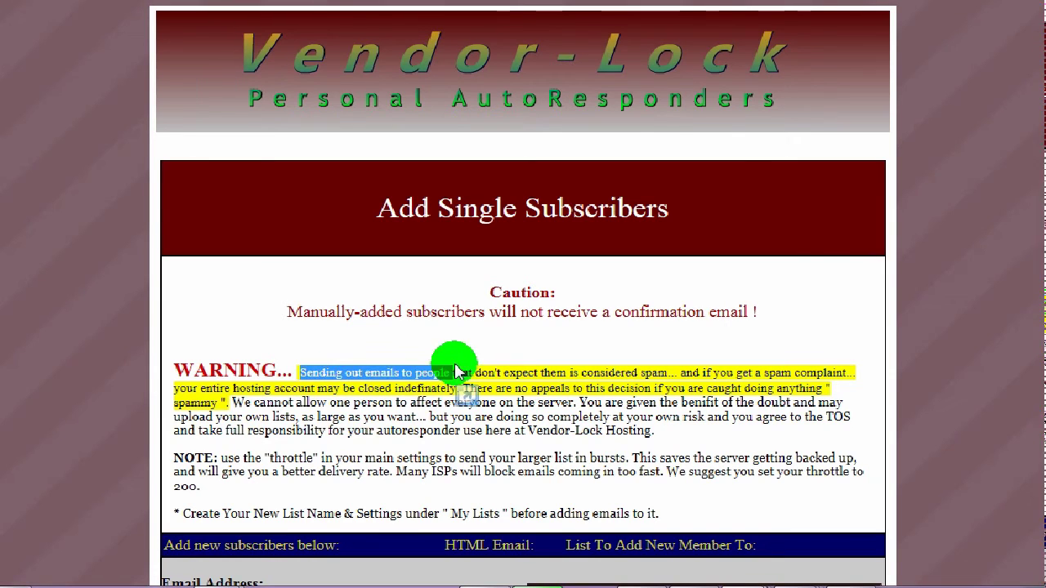
{"action": "left_click", "coordinate": [969, 225]}
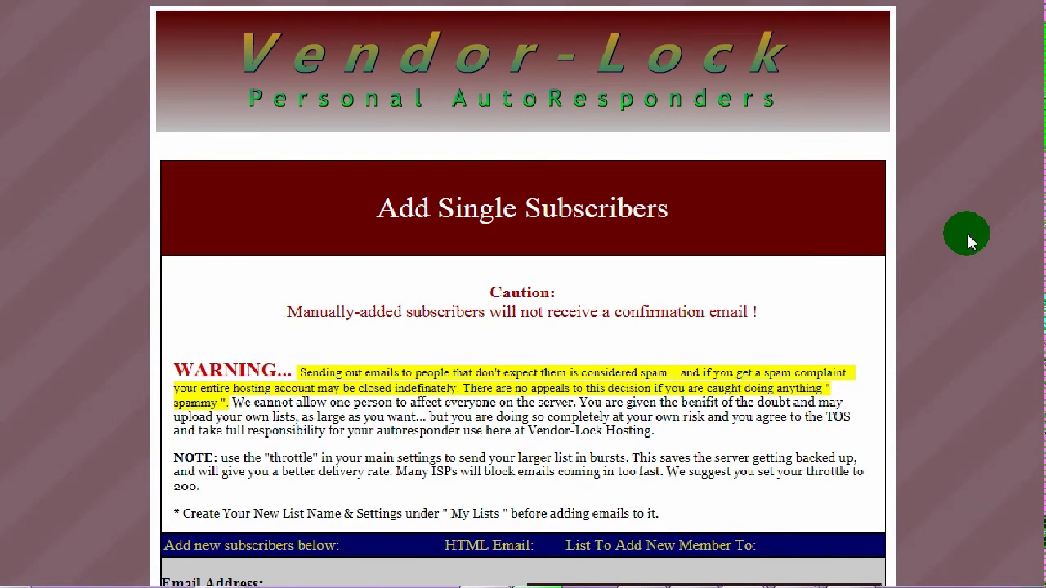
{"action": "scroll", "coordinate": [977, 245], "scroll_direction": "down", "scroll_amount": 3}
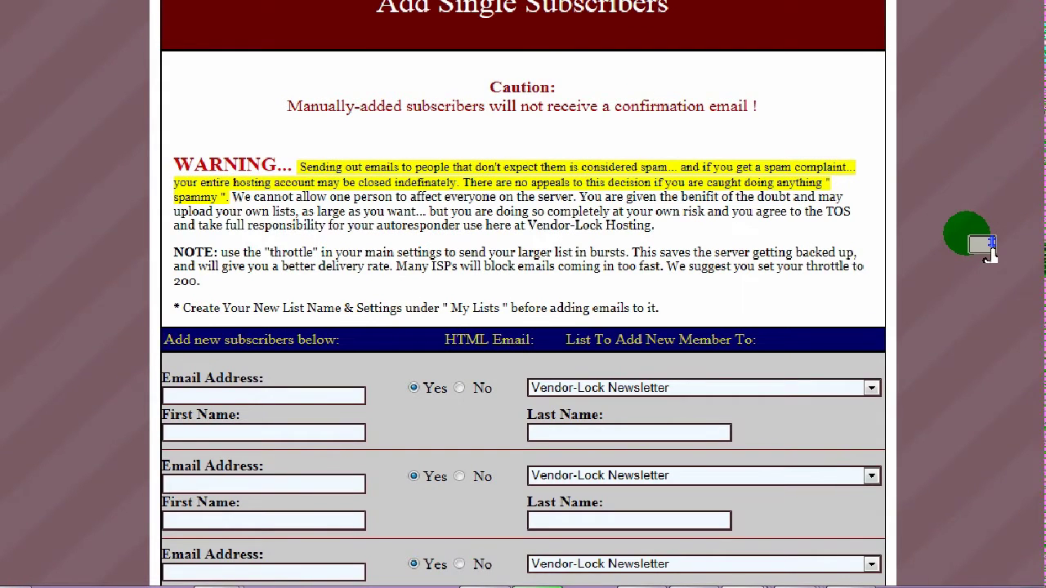
{"action": "scroll", "coordinate": [987, 249], "scroll_direction": "down", "scroll_amount": 3}
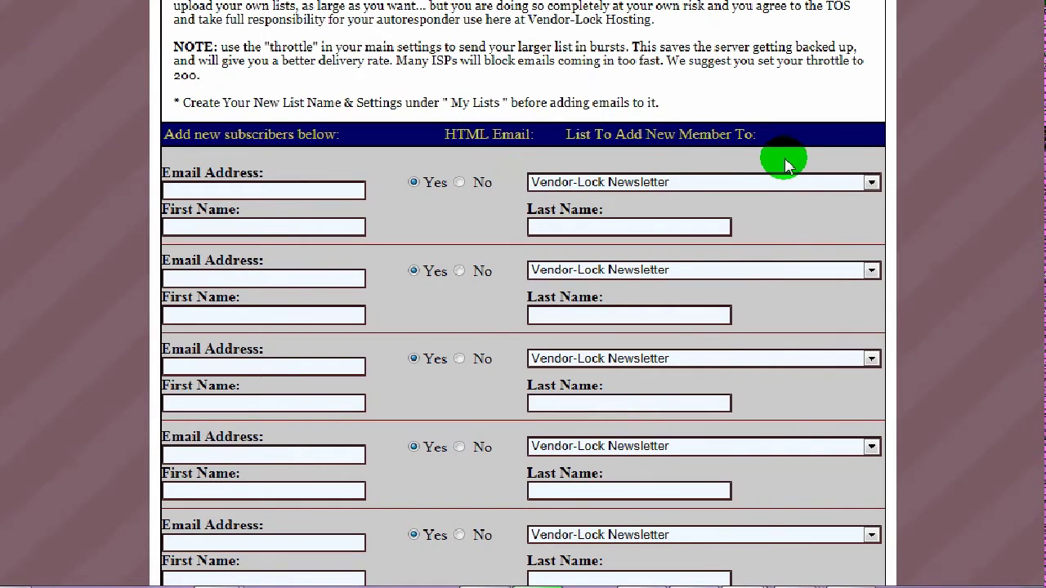
Check which lists the first new subscriber can be added to, and review the remaining subscriber entry rows
{"action": "left_click", "coordinate": [872, 182]}
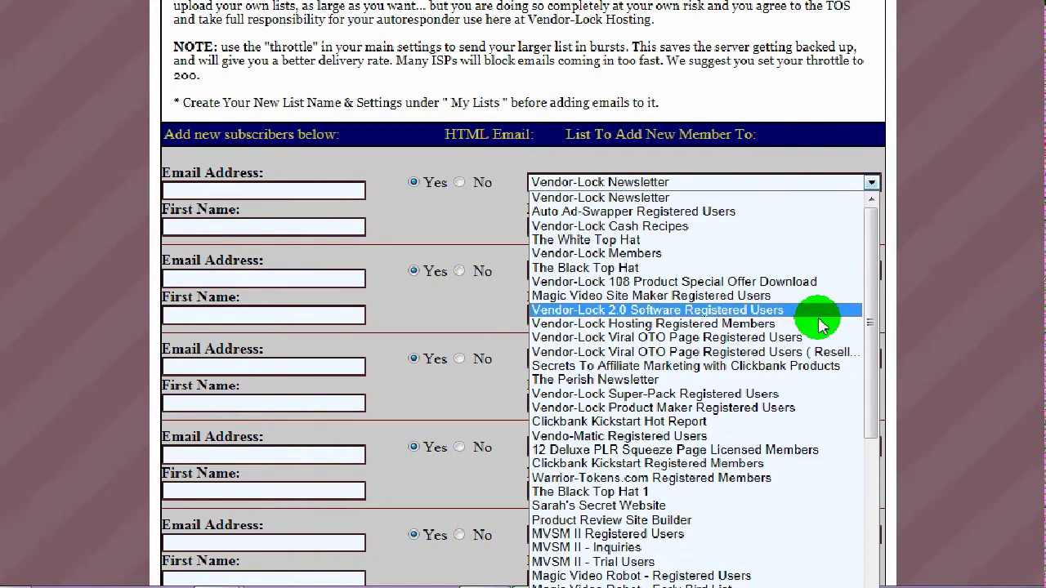
{"action": "left_click", "coordinate": [987, 331]}
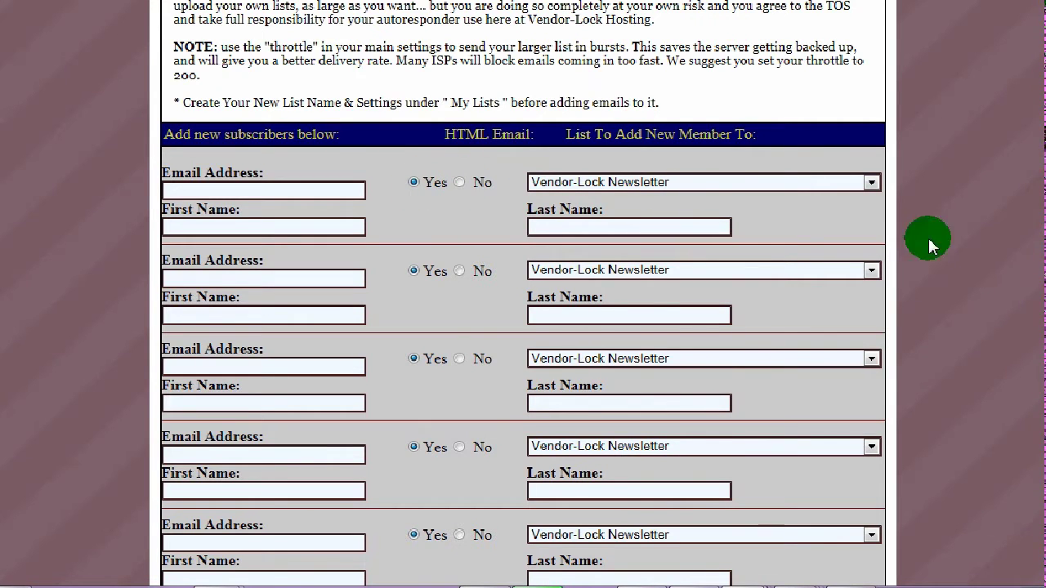
{"action": "scroll", "coordinate": [989, 249], "scroll_direction": "down", "scroll_amount": 5}
{"action": "scroll", "coordinate": [1008, 258], "scroll_direction": "up", "scroll_amount": 10}
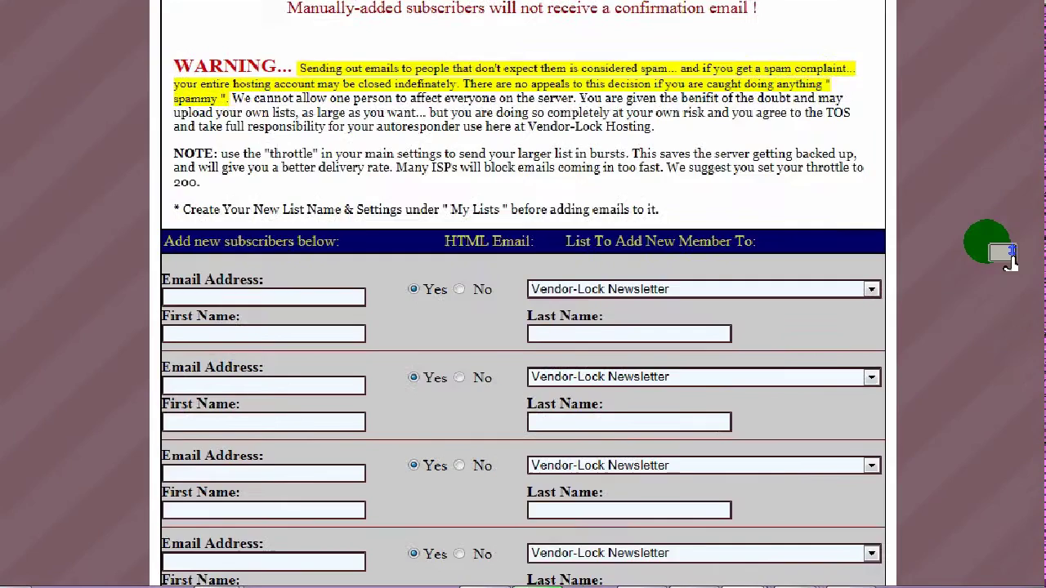
{"action": "scroll", "coordinate": [1005, 254], "scroll_direction": "down", "scroll_amount": 10}
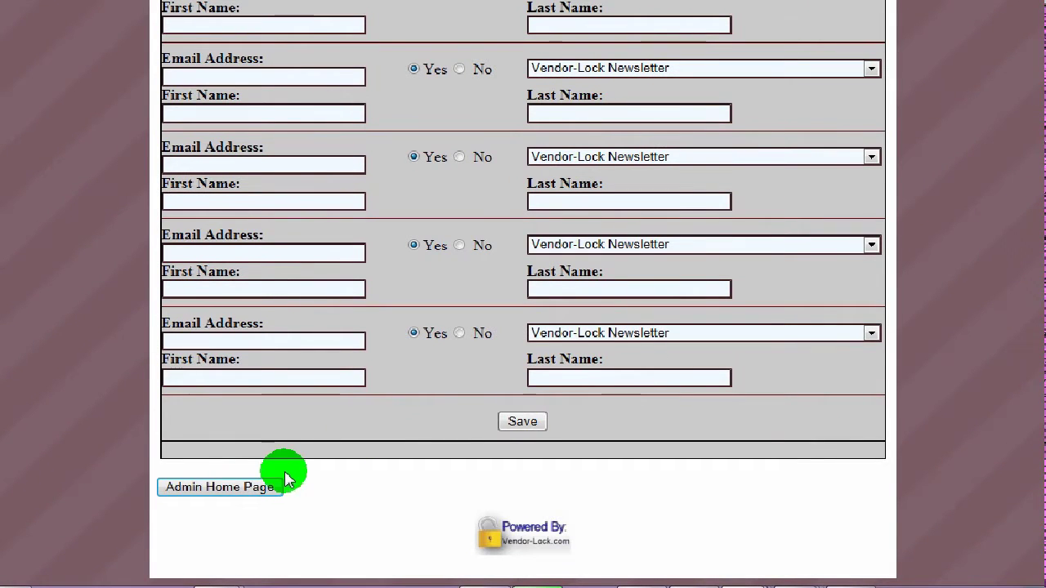
Return to the admin home page and open the Upload A List page to view its bulk address form
{"action": "left_click", "coordinate": [237, 490]}
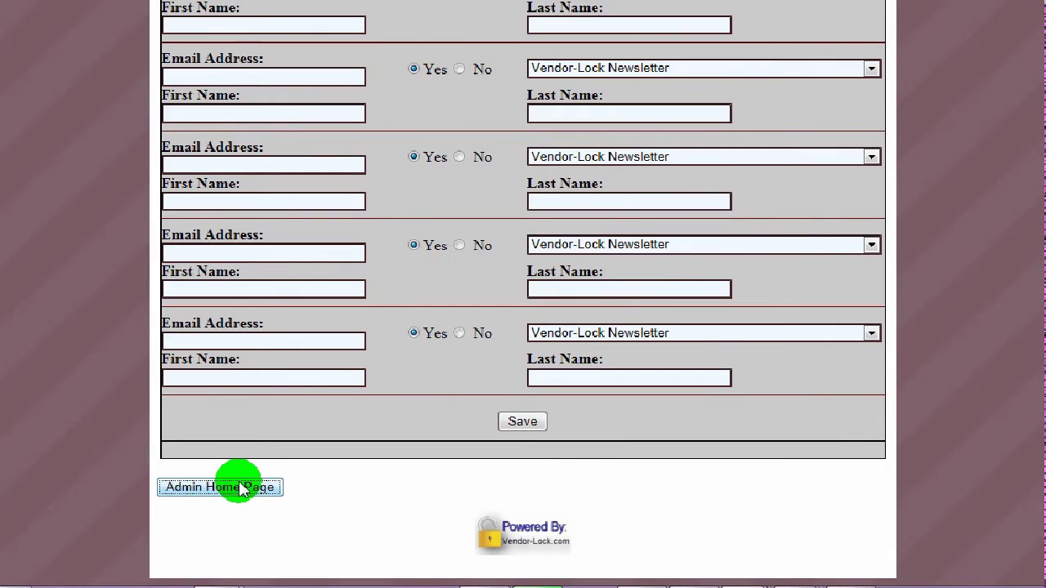
{"action": "left_click", "coordinate": [474, 162]}
{"action": "left_click", "coordinate": [474, 162]}
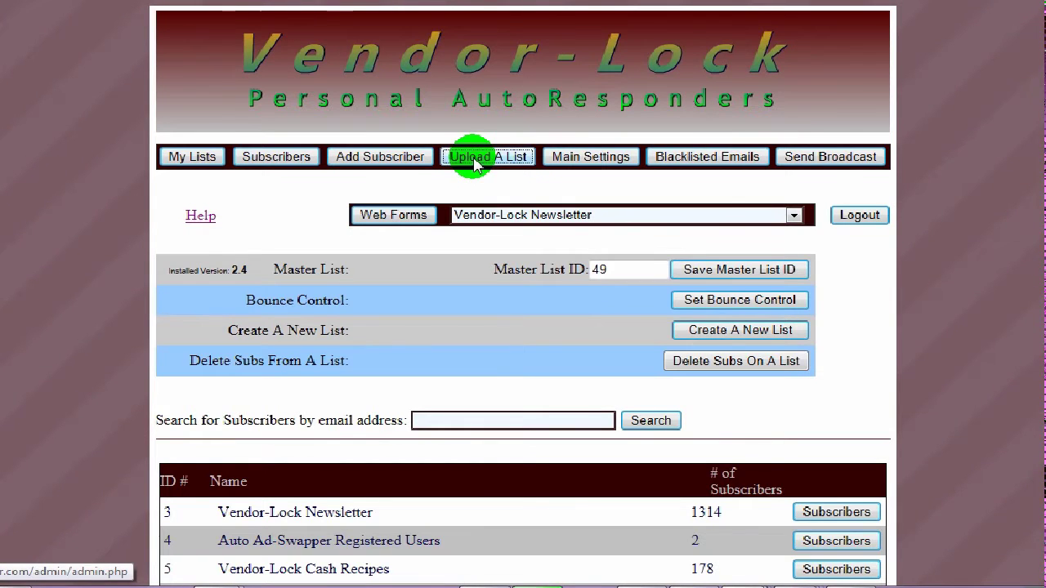
{"action": "left_click", "coordinate": [895, 200]}
{"action": "scroll", "coordinate": [895, 200], "scroll_direction": "down", "scroll_amount": 3}
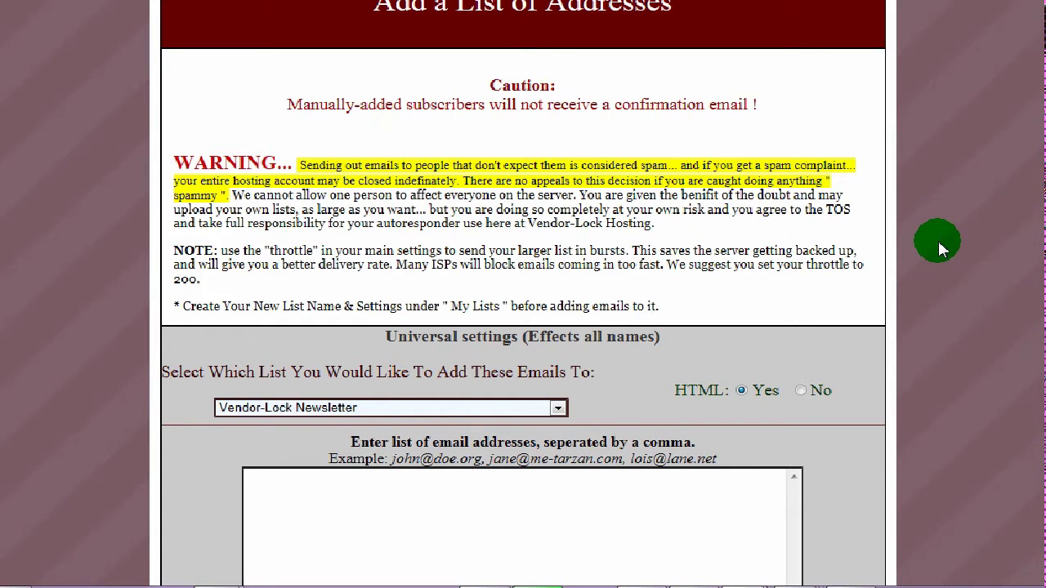
{"action": "scroll", "coordinate": [948, 249], "scroll_direction": "down", "scroll_amount": 3}
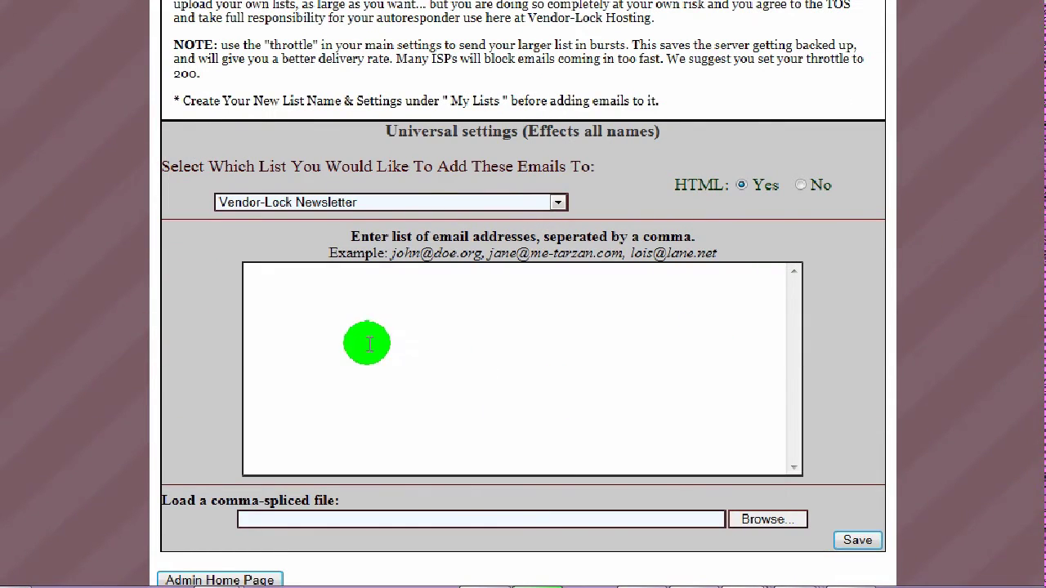
Check the destination lists available for bulk emails and review the address box and comma-separated file upload option
{"action": "left_click", "coordinate": [559, 202]}
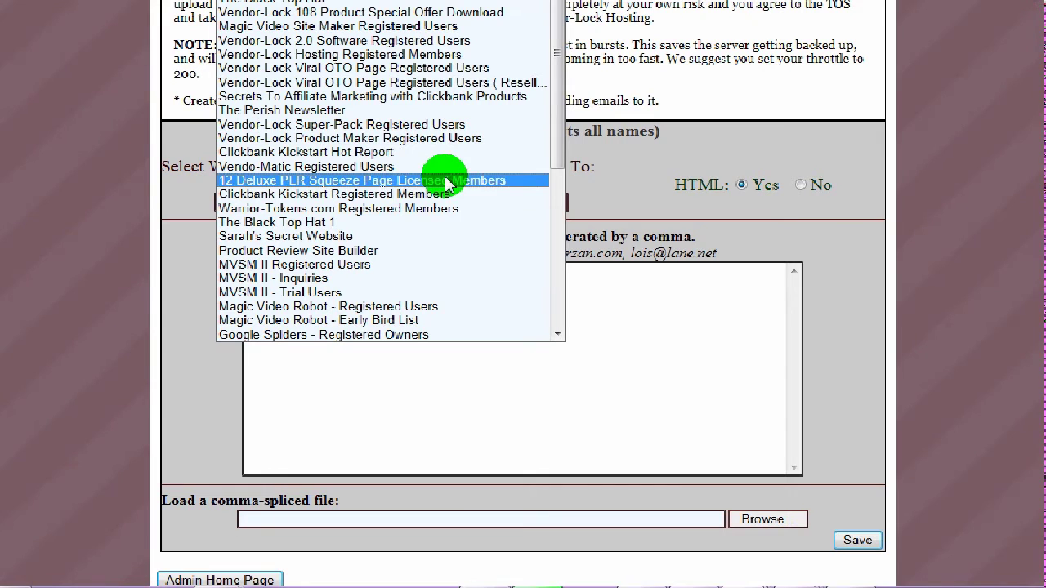
{"action": "left_click", "coordinate": [613, 183]}
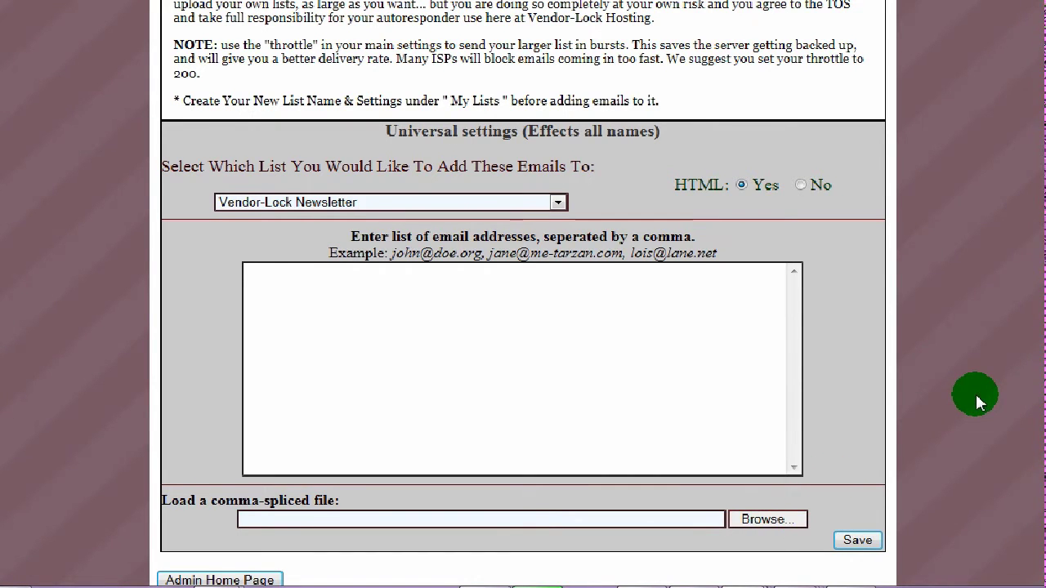
{"action": "scroll", "coordinate": [989, 407], "scroll_direction": "down", "scroll_amount": 2}
{"action": "scroll", "coordinate": [992, 406], "scroll_direction": "up", "scroll_amount": 10}
{"action": "scroll", "coordinate": [989, 407], "scroll_direction": "down", "scroll_amount": 6}
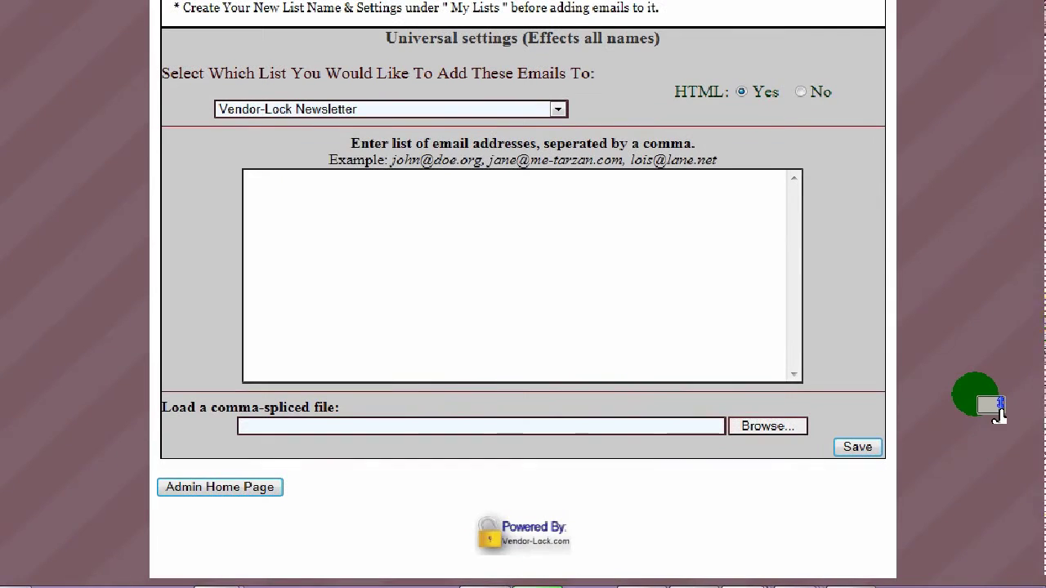
Return to the admin home page and review the Master List ID setting and the mailing list table
{"action": "left_click", "coordinate": [175, 494]}
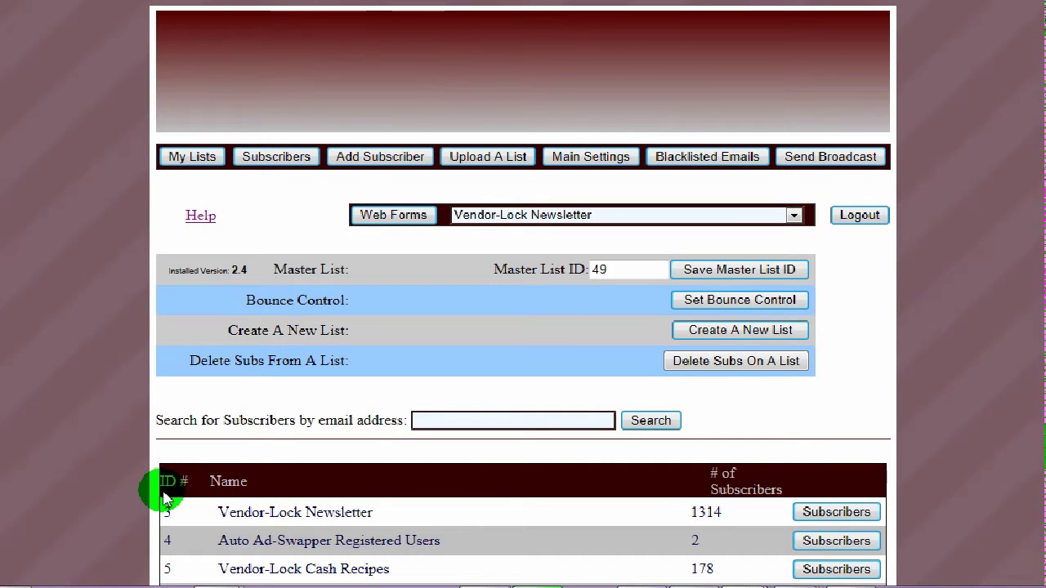
{"action": "scroll", "coordinate": [981, 326], "scroll_direction": "down", "scroll_amount": 3}
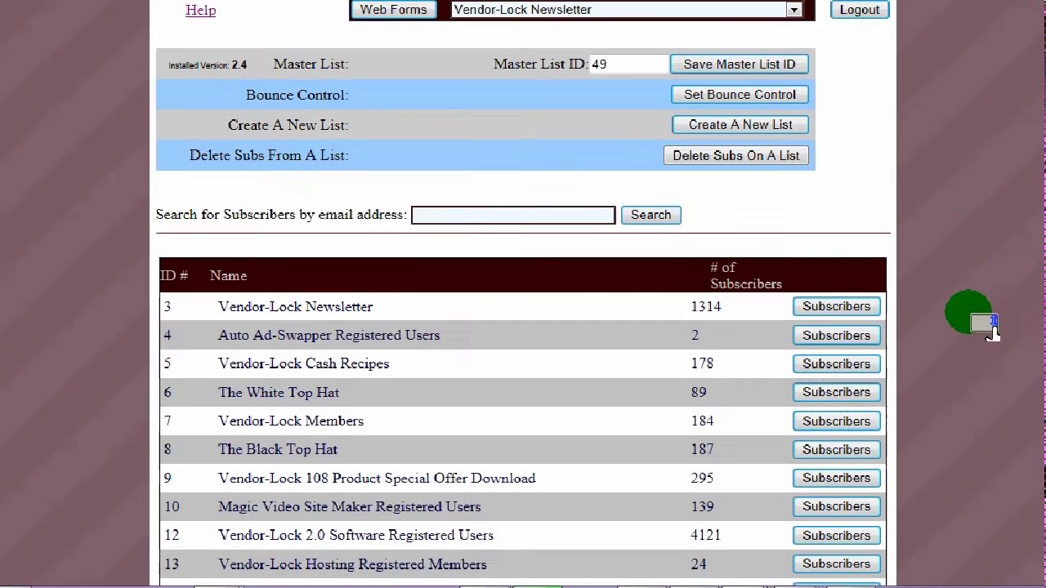
{"action": "scroll", "coordinate": [991, 331], "scroll_direction": "down", "scroll_amount": 5}
{"action": "scroll", "coordinate": [992, 331], "scroll_direction": "up", "scroll_amount": 8}
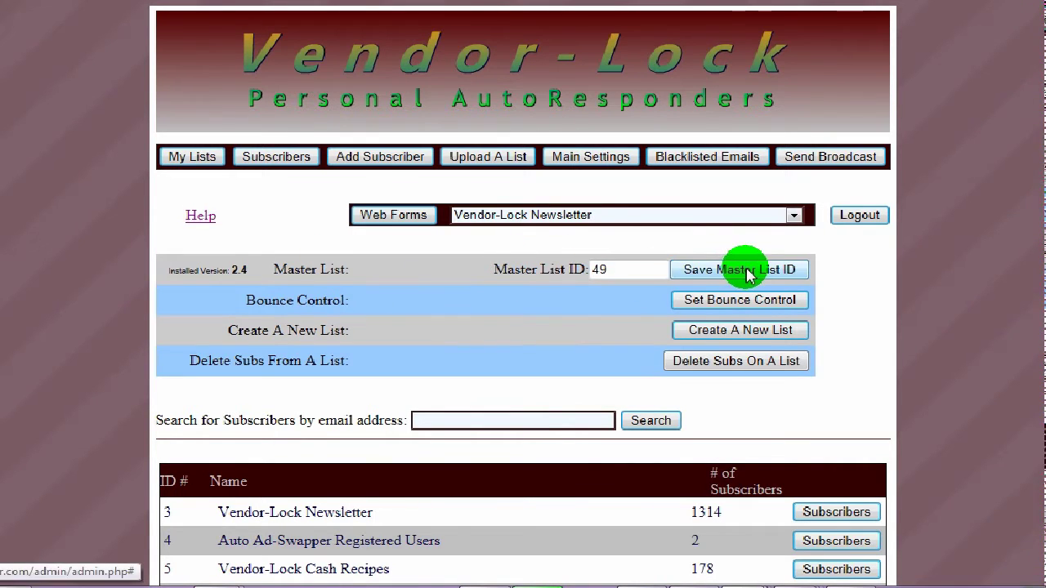
Find list ID 49 in the mailing list table and highlight its ID and the name Gold Member
{"action": "scroll", "coordinate": [597, 299], "scroll_direction": "down", "scroll_amount": 18}
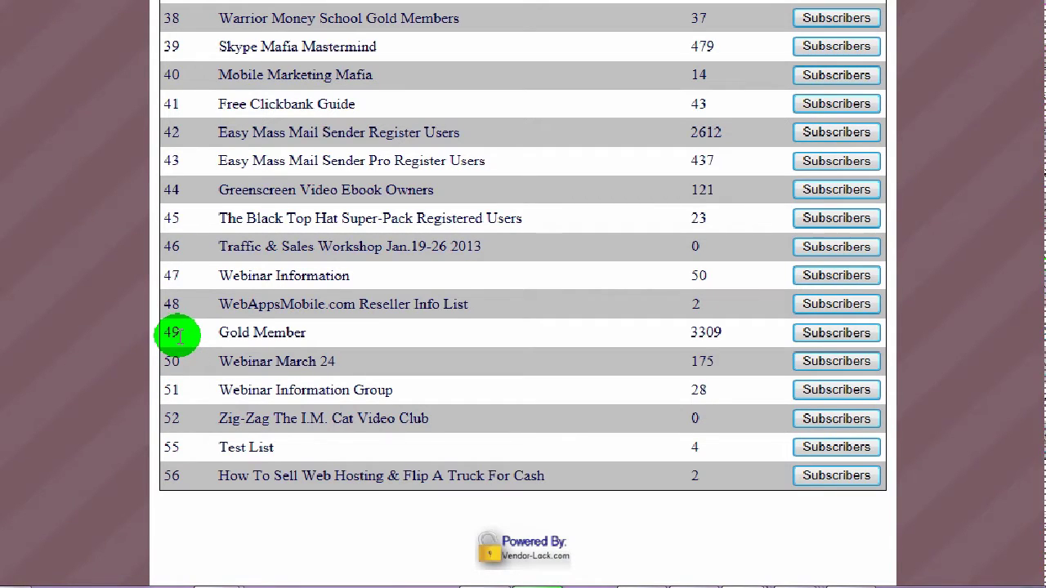
{"action": "left_click_drag", "start_coordinate": [176, 333], "coordinate": [140, 334]}
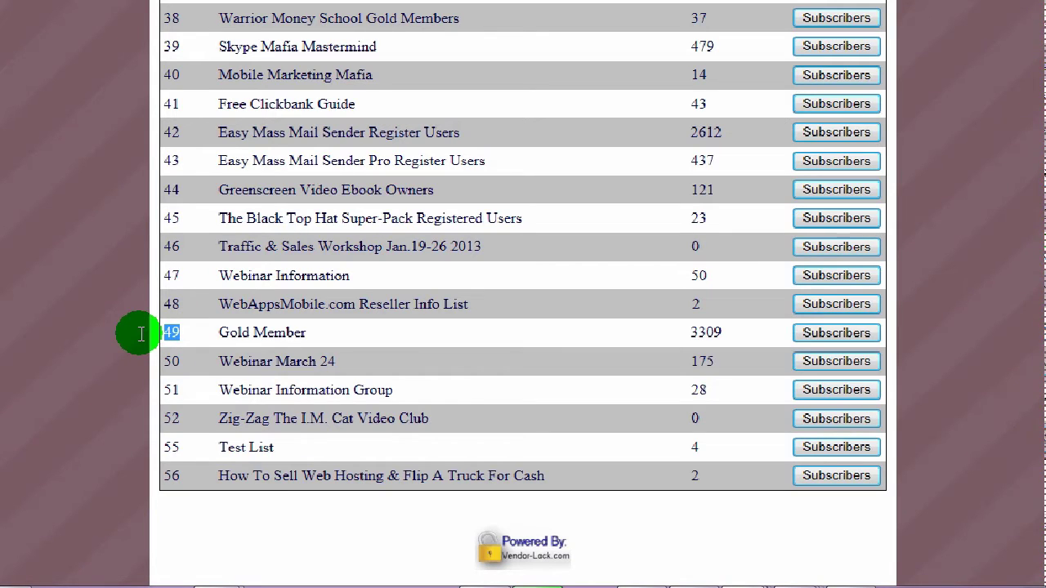
{"action": "left_click", "coordinate": [194, 343]}
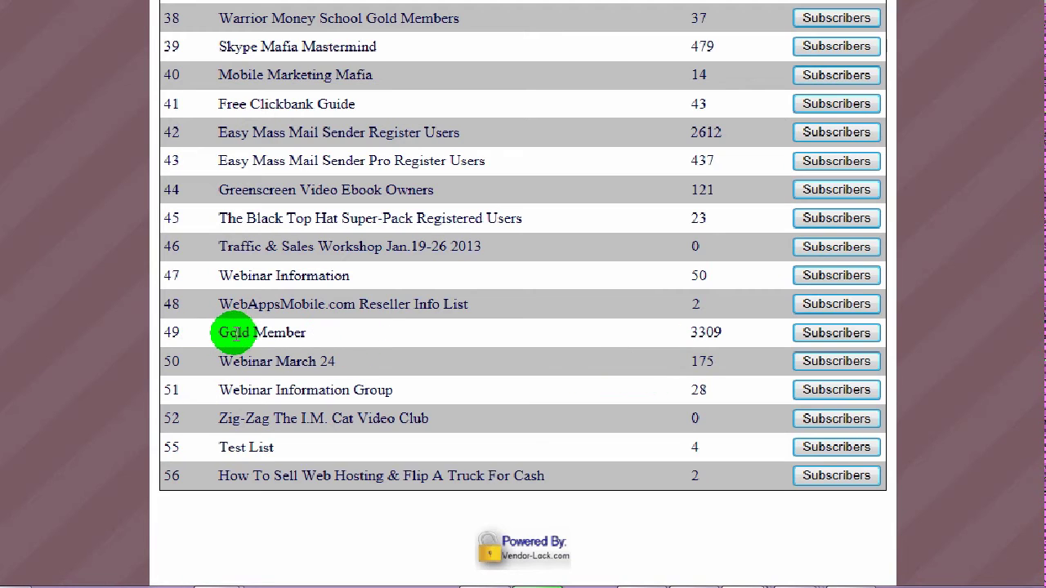
{"action": "left_click_drag", "start_coordinate": [218, 333], "coordinate": [307, 332]}
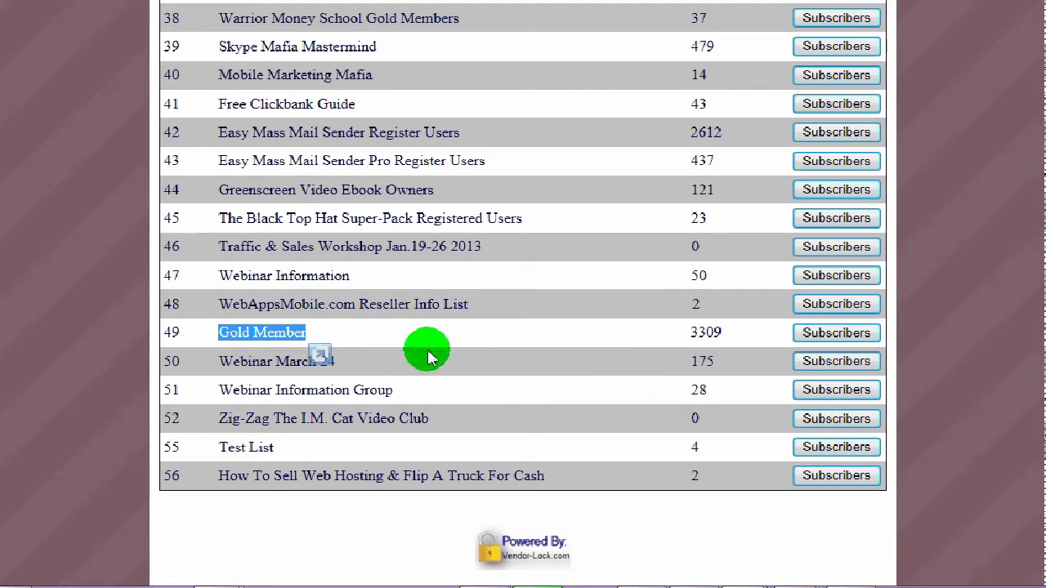
Compare the Master List ID setting with the Gold Member row and highlight that list's name again
{"action": "scroll", "coordinate": [1031, 390], "scroll_direction": "up", "scroll_amount": 20}
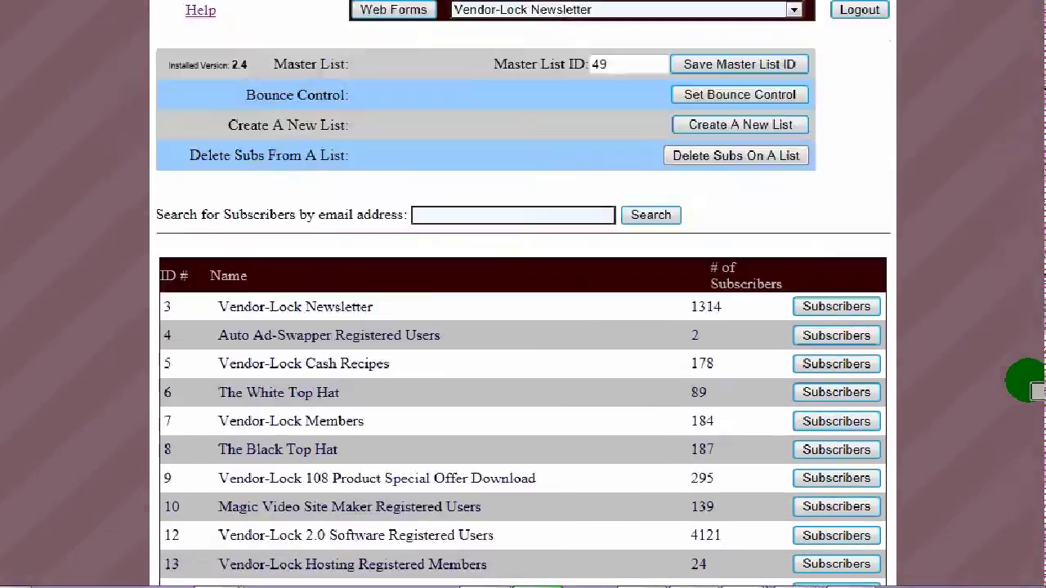
{"action": "scroll", "coordinate": [1031, 390], "scroll_direction": "down", "scroll_amount": 3}
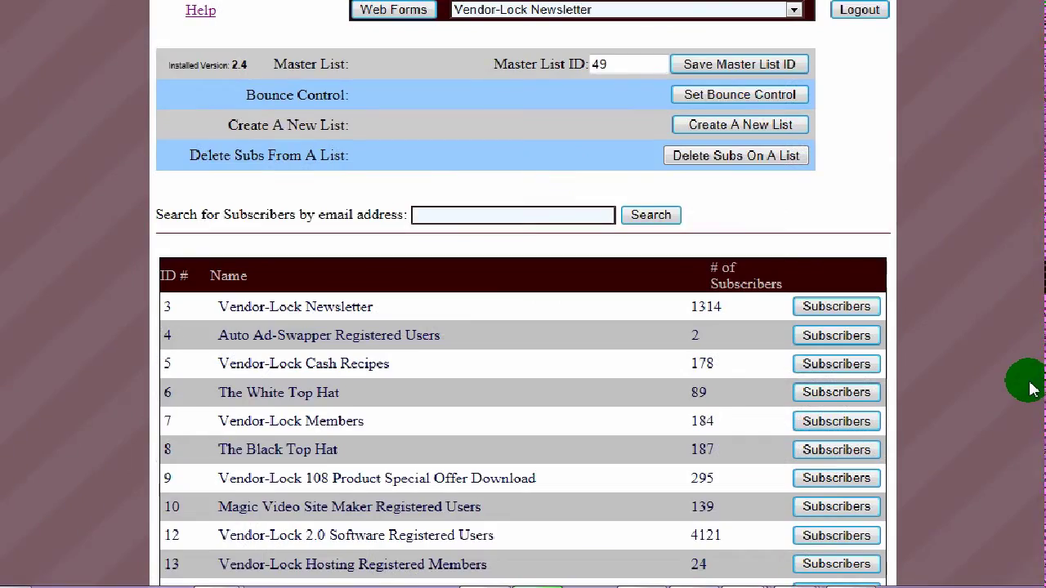
{"action": "scroll", "coordinate": [1032, 390], "scroll_direction": "down", "scroll_amount": 3}
{"action": "scroll", "coordinate": [1032, 390], "scroll_direction": "down", "scroll_amount": 15}
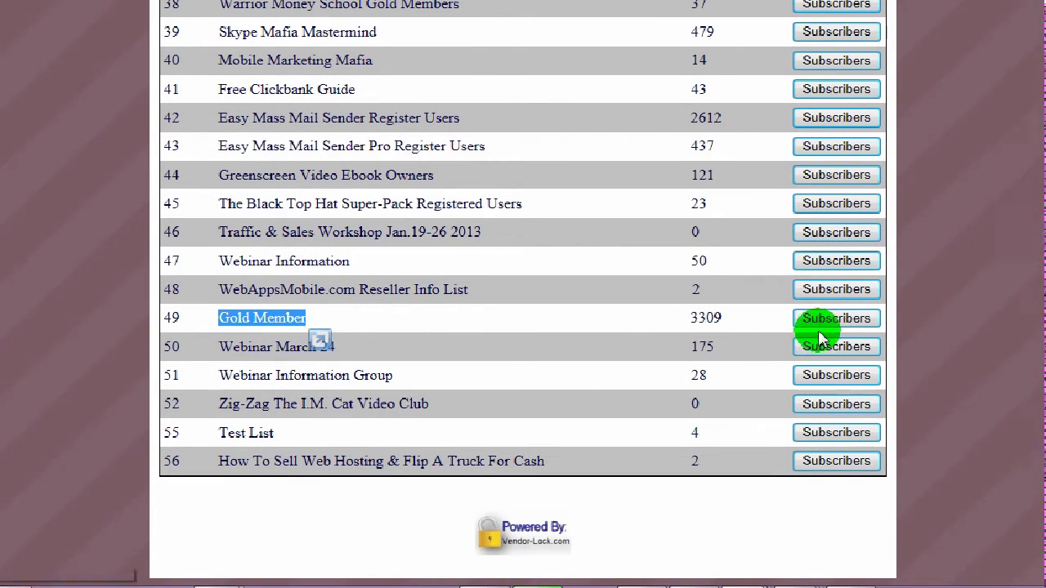
{"action": "left_click", "coordinate": [355, 314]}
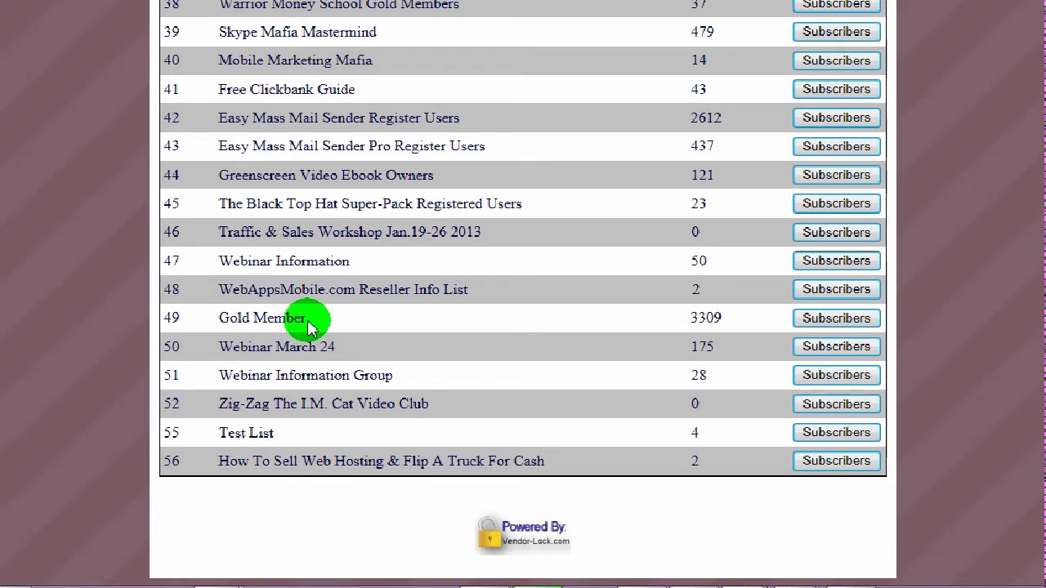
{"action": "left_click_drag", "start_coordinate": [307, 325], "coordinate": [236, 327]}
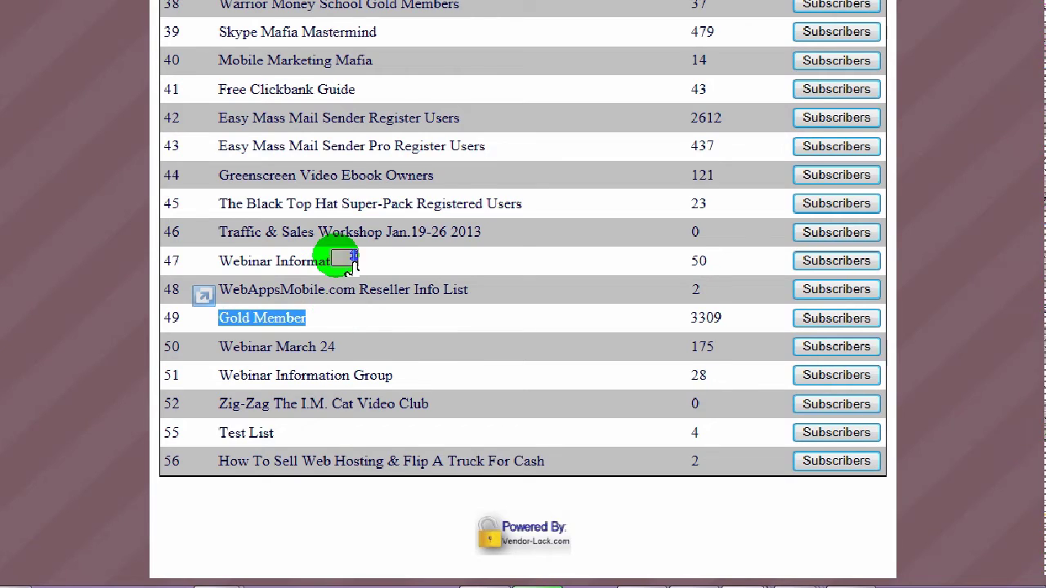
{"action": "scroll", "coordinate": [348, 266], "scroll_direction": "up", "scroll_amount": 5}
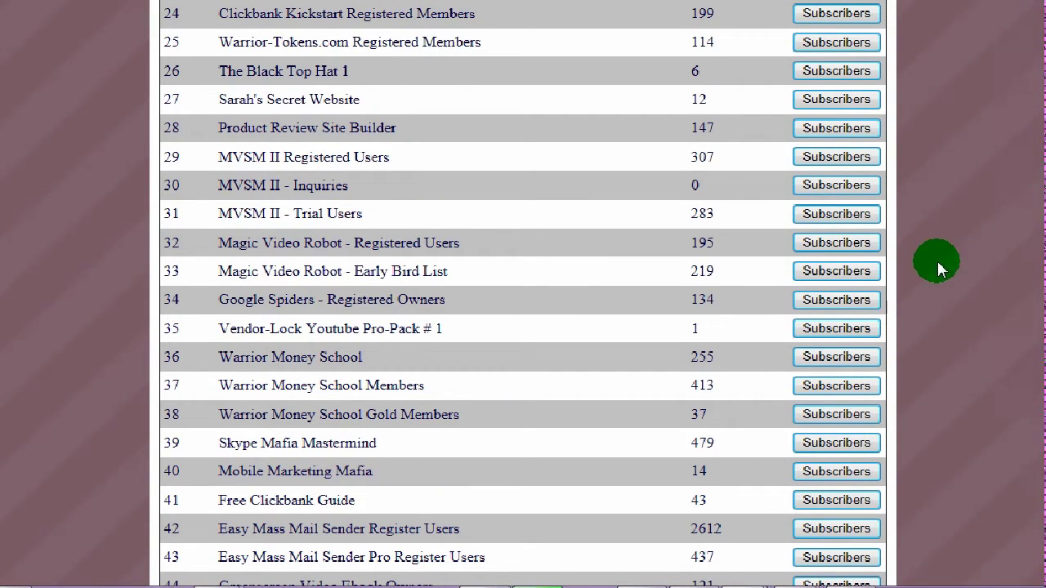
Return to the Master List ID setting above the mailing list table and review it
{"action": "scroll", "coordinate": [937, 260], "scroll_direction": "up", "scroll_amount": 5}
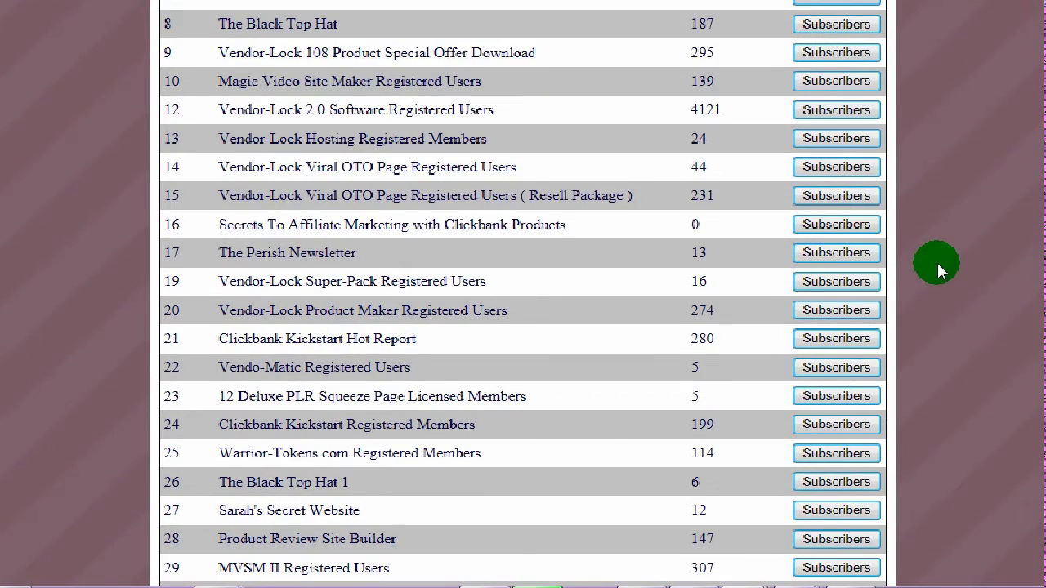
{"action": "scroll", "coordinate": [960, 280], "scroll_direction": "up", "scroll_amount": 2}
{"action": "scroll", "coordinate": [961, 280], "scroll_direction": "up", "scroll_amount": 3}
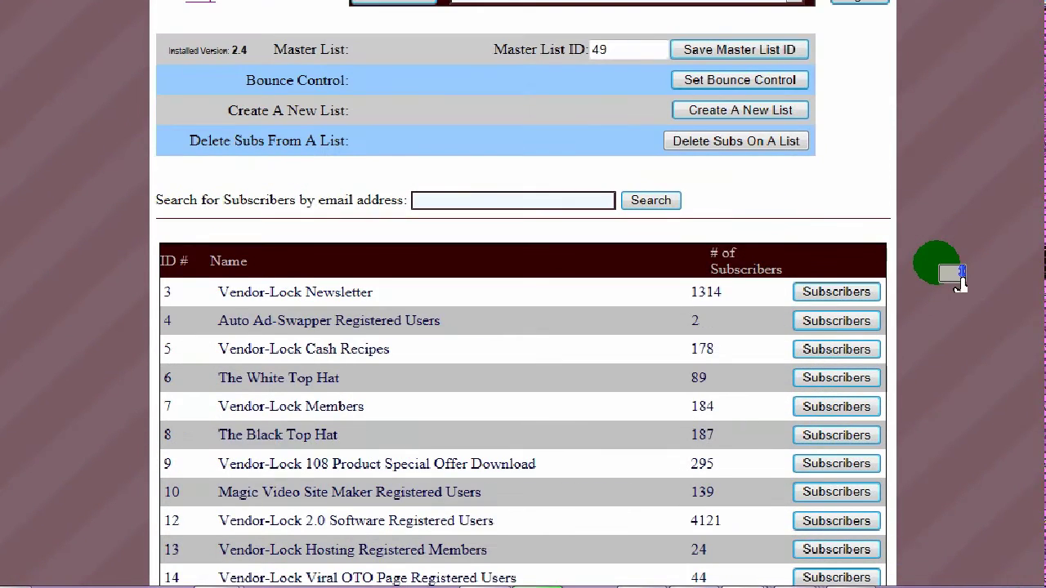
{"action": "scroll", "coordinate": [961, 280], "scroll_direction": "up", "scroll_amount": 3}
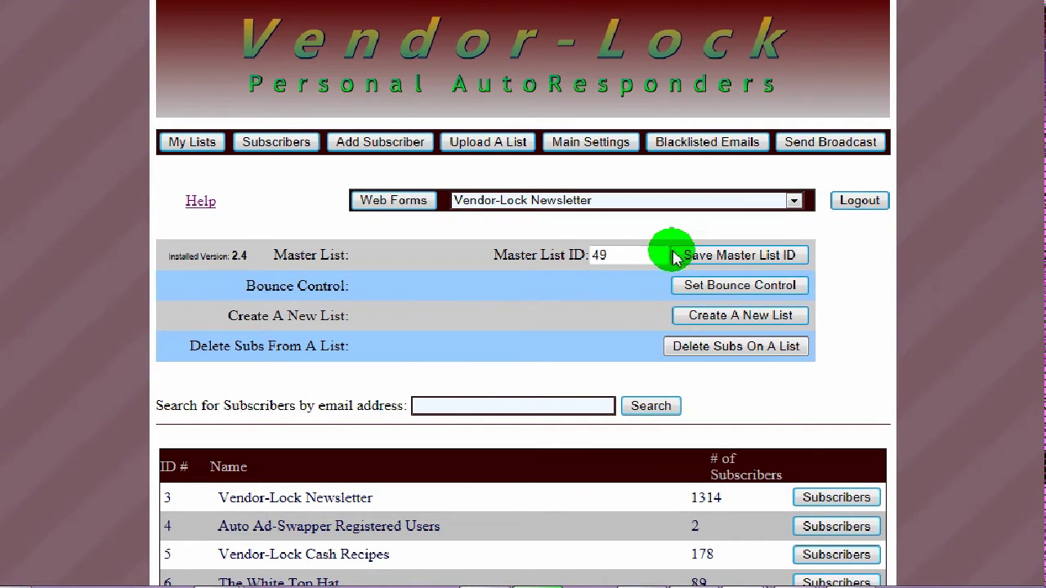
{"action": "left_click_drag", "start_coordinate": [609, 255], "coordinate": [929, 242]}
{"action": "scroll", "coordinate": [950, 255], "scroll_direction": "down", "scroll_amount": 3}
{"action": "scroll", "coordinate": [950, 255], "scroll_direction": "up", "scroll_amount": 3}
{"action": "left_click", "coordinate": [928, 244]}
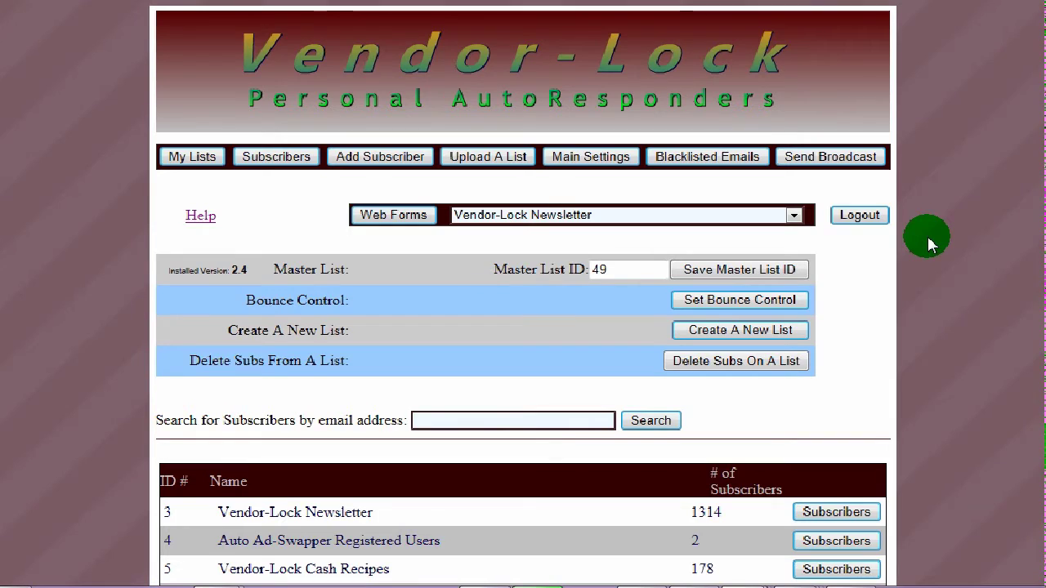
Review the master list, bounce control, list creation and subscriber deletion options together with the mailing list table
{"action": "scroll", "coordinate": [928, 242], "scroll_direction": "down", "scroll_amount": 3}
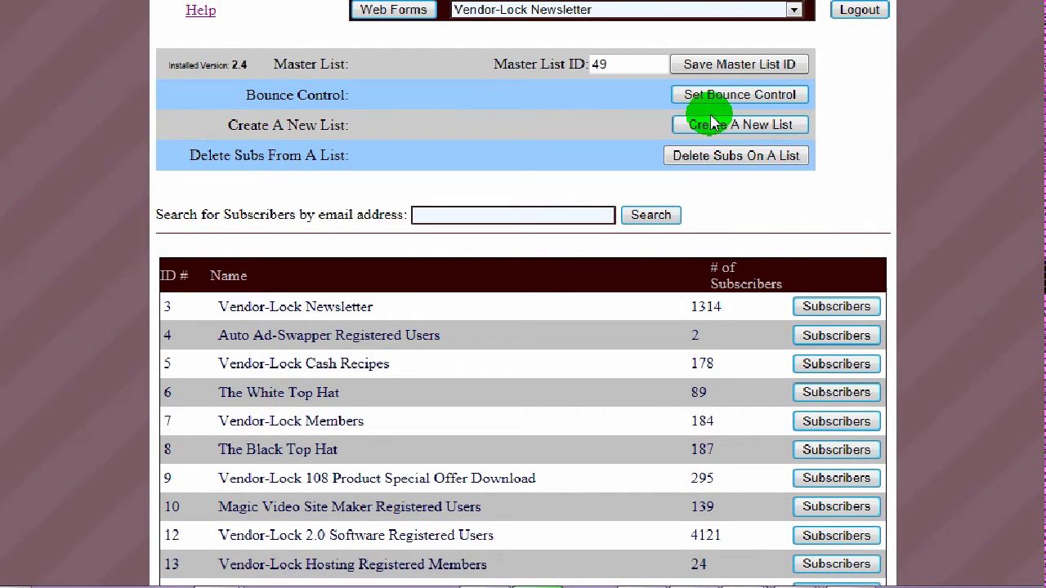
{"action": "left_click_drag", "start_coordinate": [707, 65], "coordinate": [933, 113]}
{"action": "scroll", "coordinate": [933, 112], "scroll_direction": "down", "scroll_amount": 3}
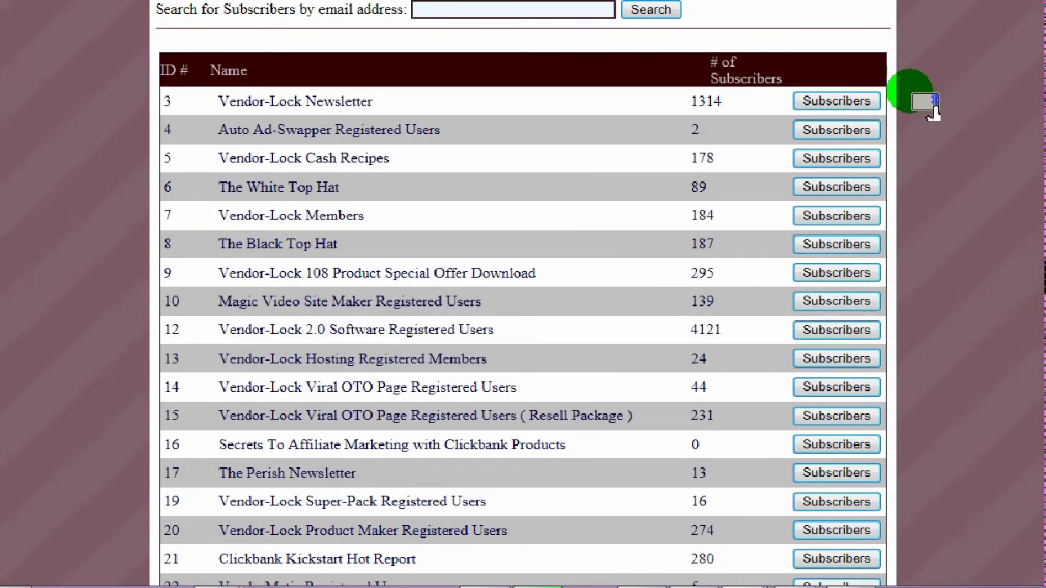
{"action": "scroll", "coordinate": [934, 113], "scroll_direction": "up", "scroll_amount": 6}
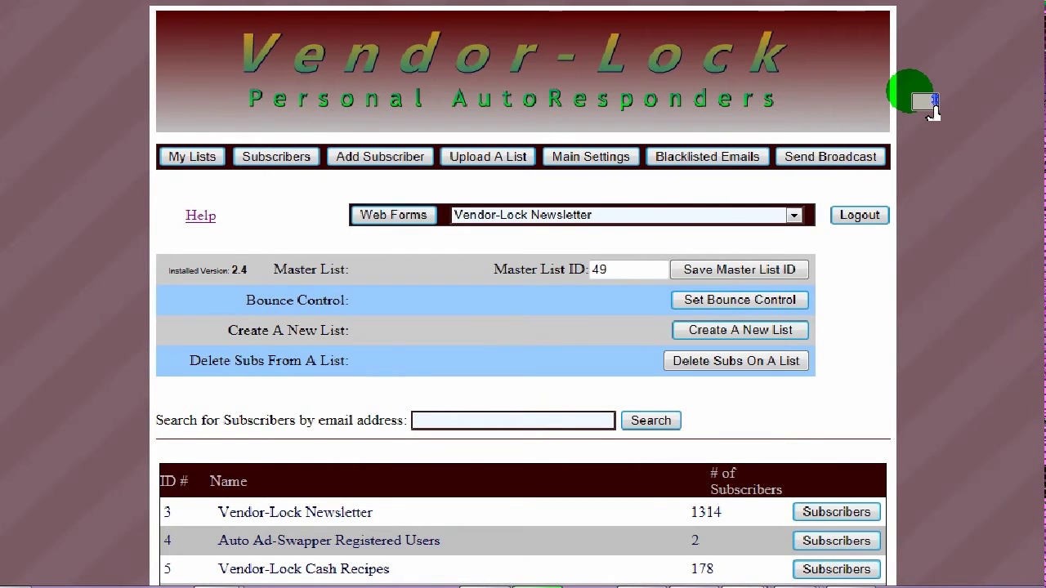
{"action": "scroll", "coordinate": [933, 105], "scroll_direction": "down", "scroll_amount": 3}
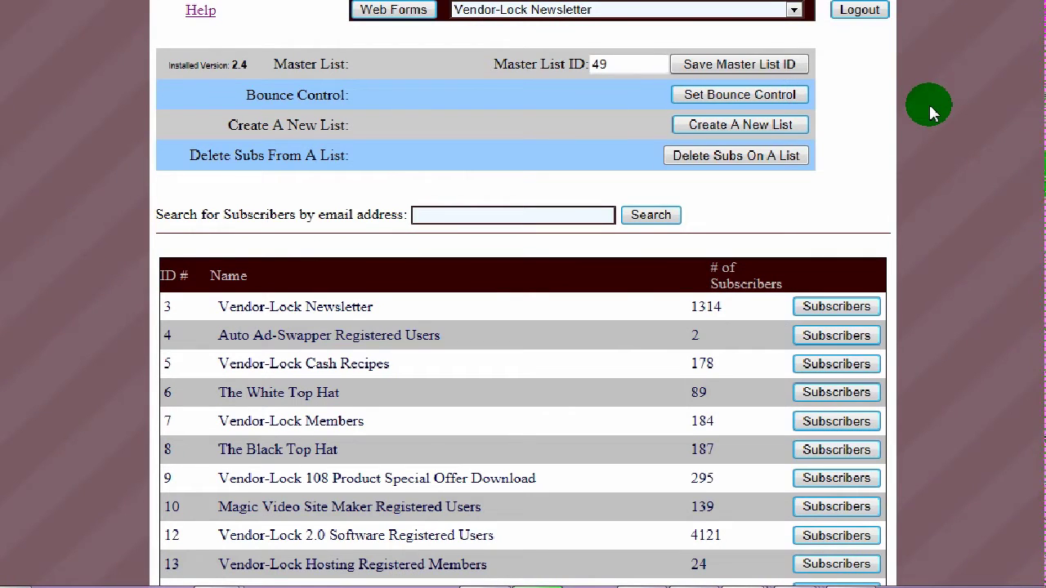
{"action": "scroll", "coordinate": [933, 105], "scroll_direction": "up", "scroll_amount": 3}
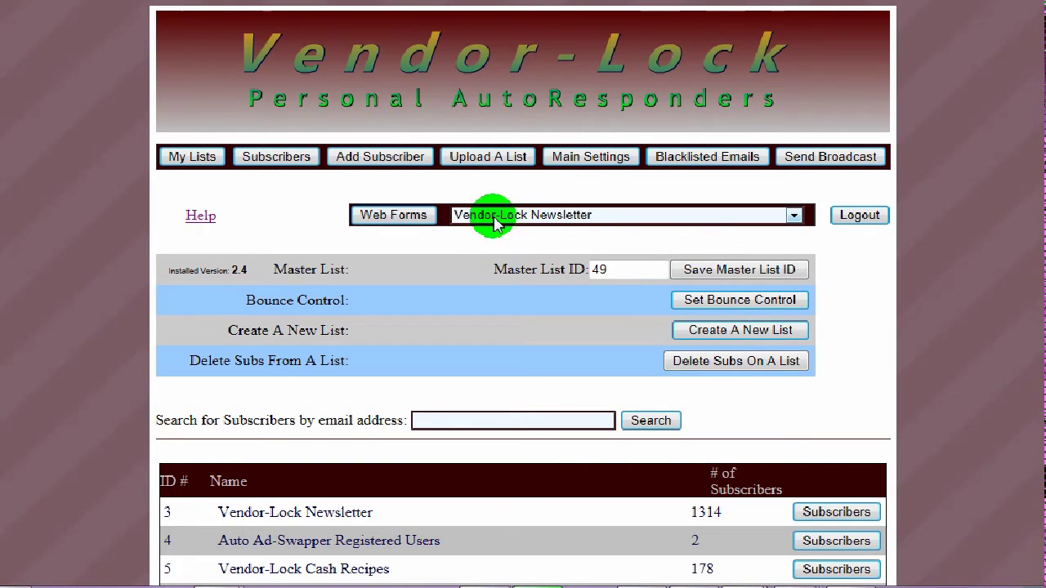
Choose the Free Clickbank Guide list and open its web forms page
{"action": "left_click", "coordinate": [792, 215]}
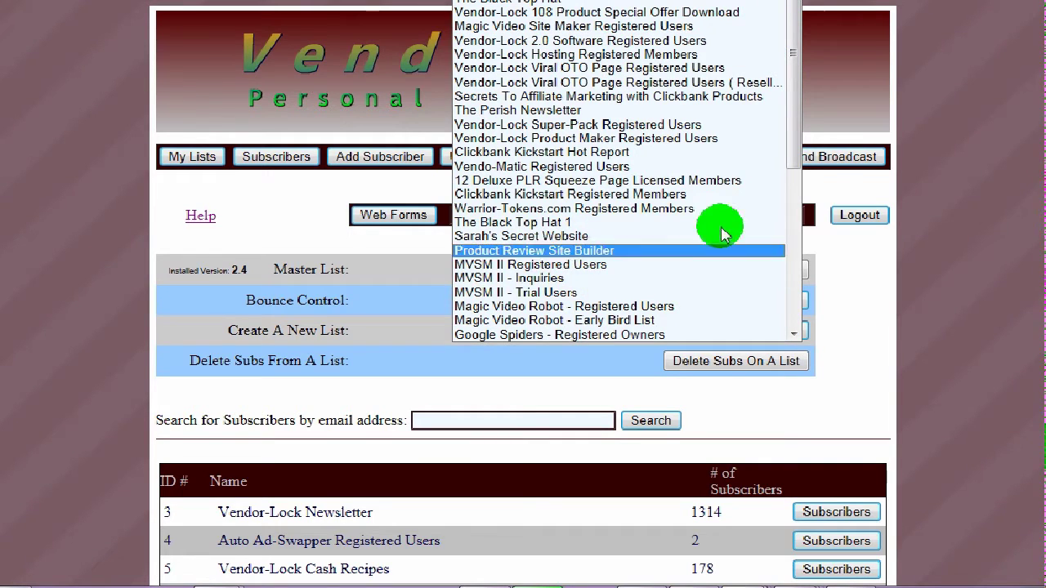
{"action": "left_click_drag", "start_coordinate": [789, 136], "coordinate": [599, 302]}
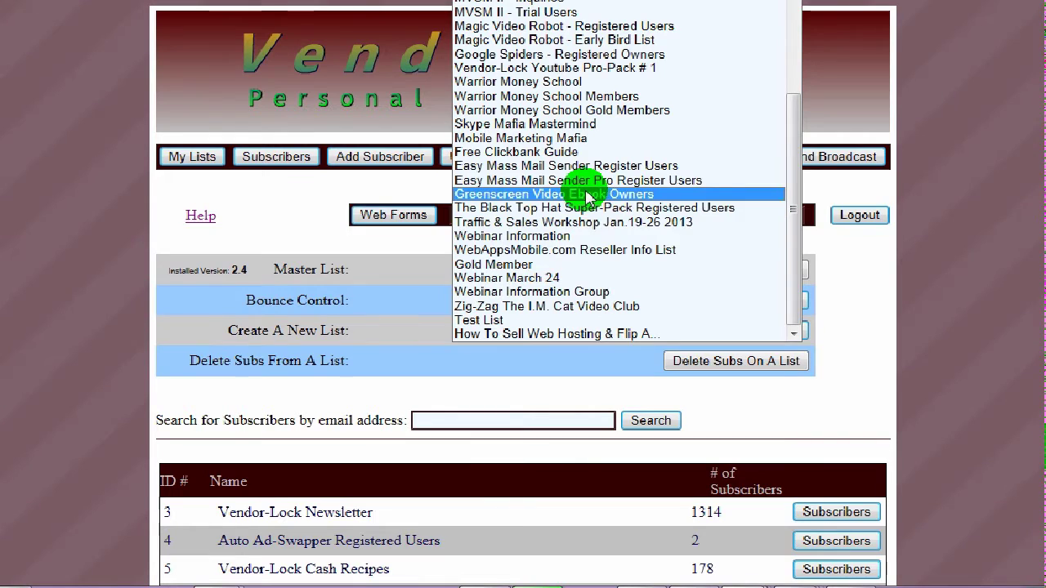
{"action": "left_click", "coordinate": [563, 152]}
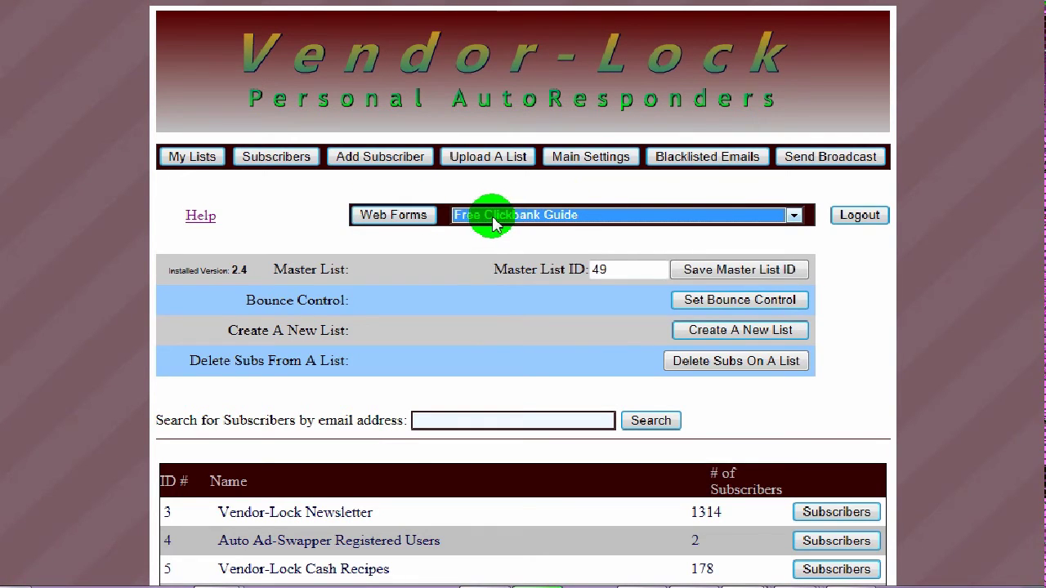
{"action": "left_click", "coordinate": [396, 219]}
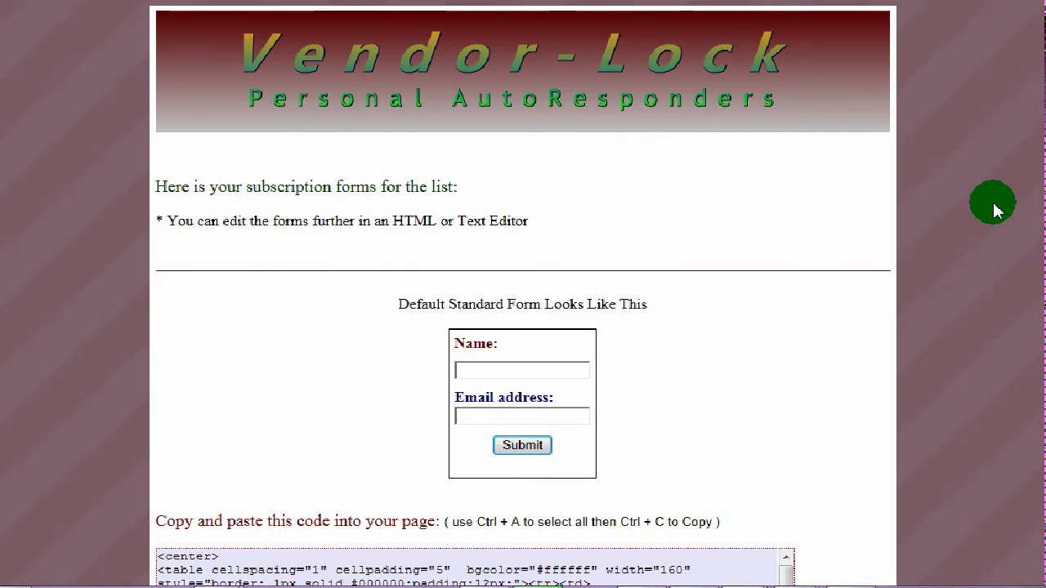
Examine the default standard subscription form and highlight the start of its copy-and-paste code
{"action": "scroll", "coordinate": [523, 294], "scroll_direction": "down", "scroll_amount": 3}
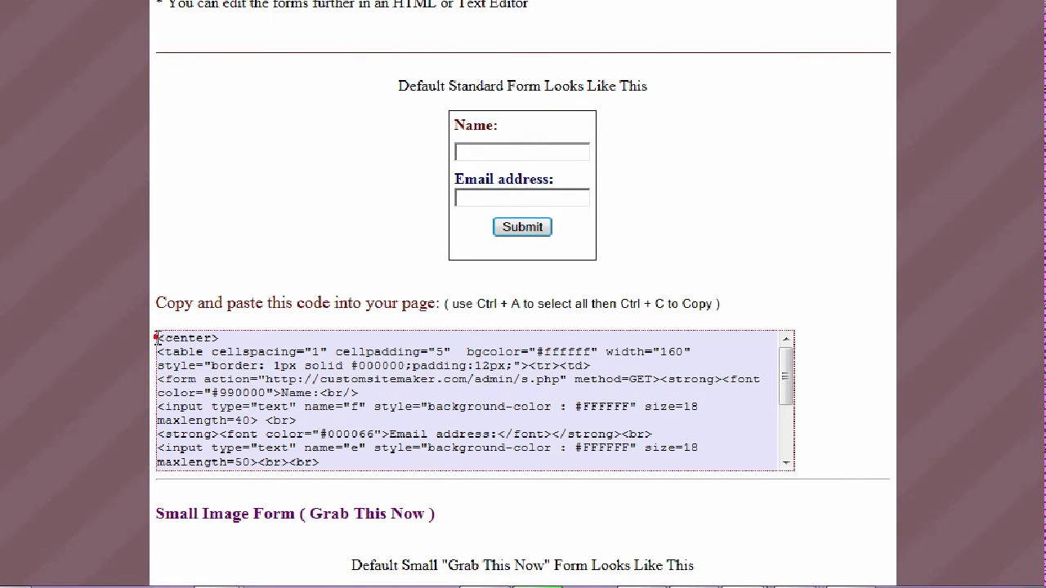
{"action": "left_click_drag", "start_coordinate": [158, 338], "coordinate": [168, 308]}
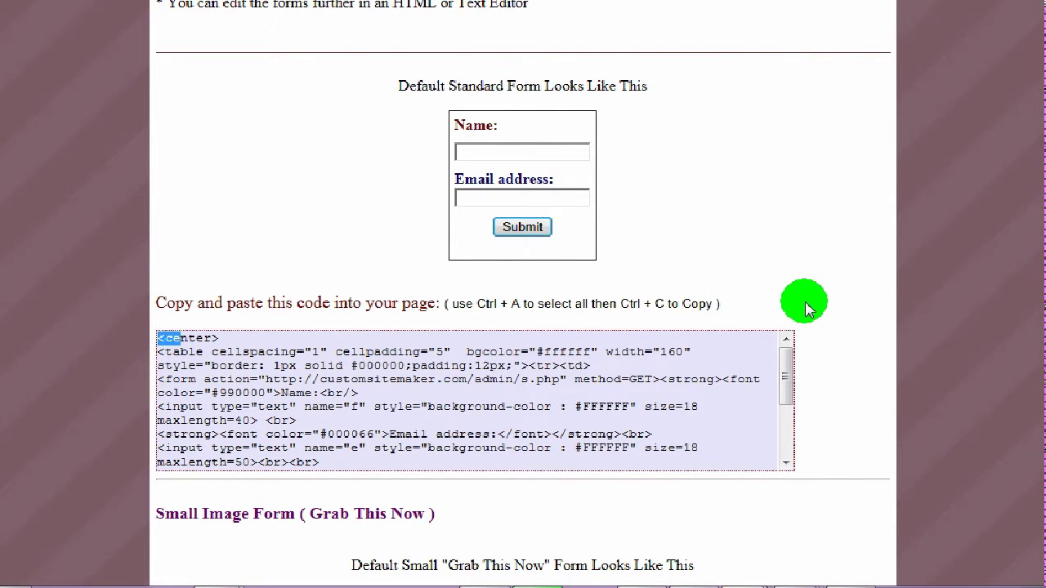
{"action": "left_click", "coordinate": [855, 234]}
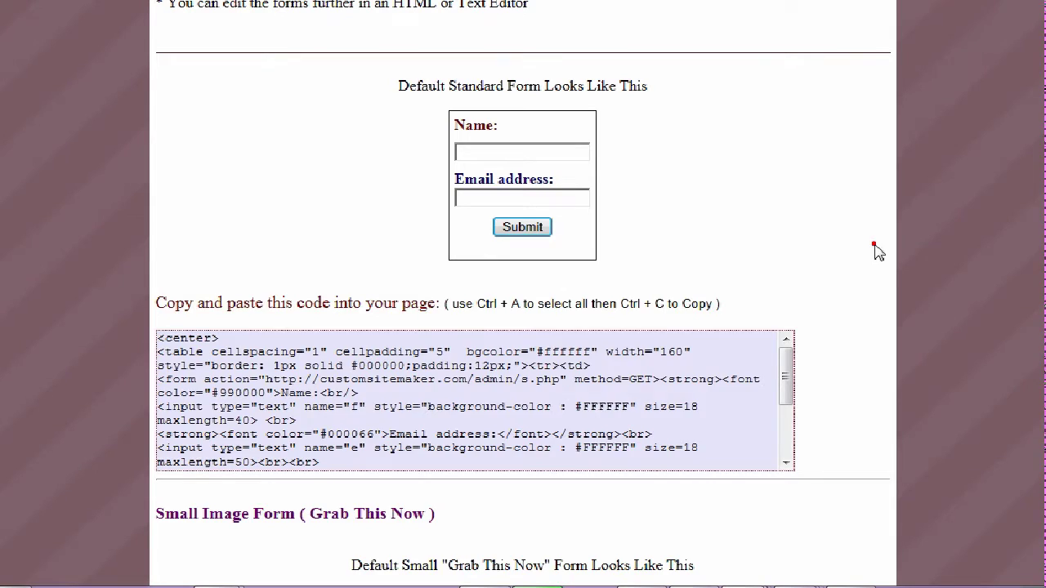
{"action": "key", "text": "ctrl+a"}
{"action": "left_click", "coordinate": [511, 346]}
Examine the small "Grab This Now" image form and highlight its copy-and-paste code through to the end
{"action": "scroll", "coordinate": [523, 294], "scroll_direction": "down", "scroll_amount": 5}
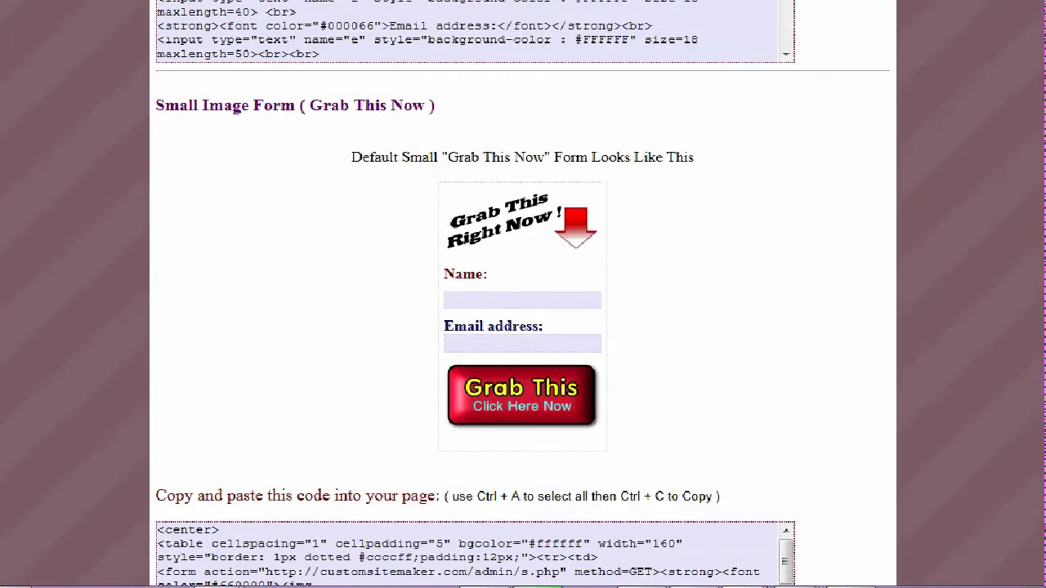
{"action": "scroll", "coordinate": [523, 295], "scroll_direction": "down", "scroll_amount": 2}
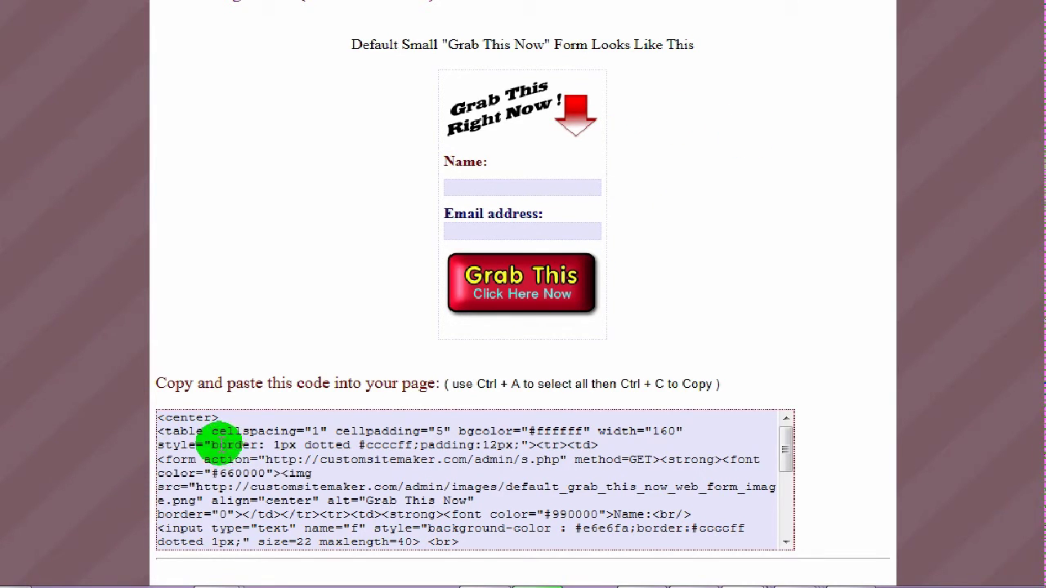
{"action": "left_click_drag", "start_coordinate": [161, 418], "coordinate": [347, 579]}
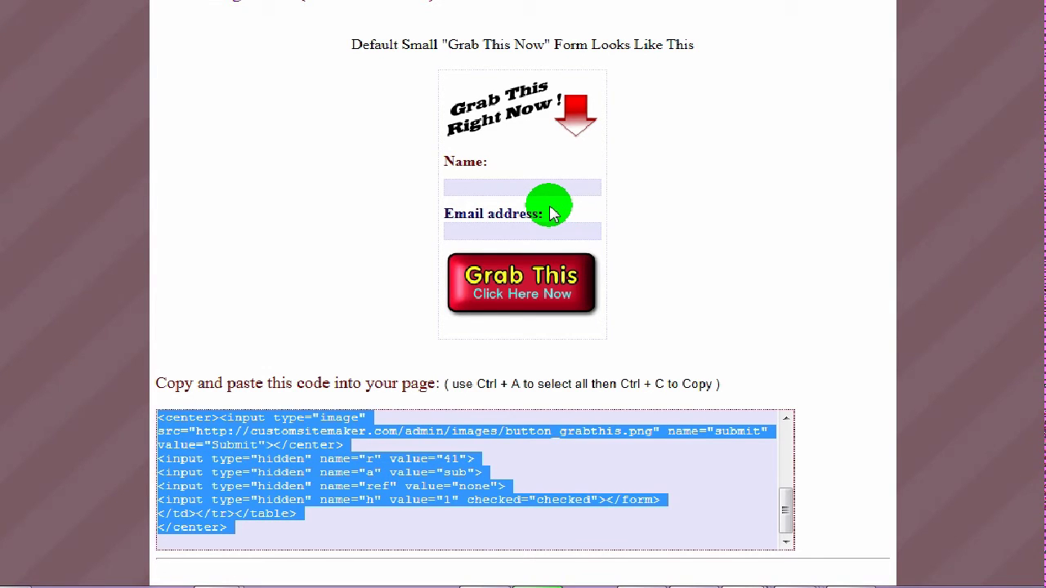
{"action": "left_click", "coordinate": [747, 161]}
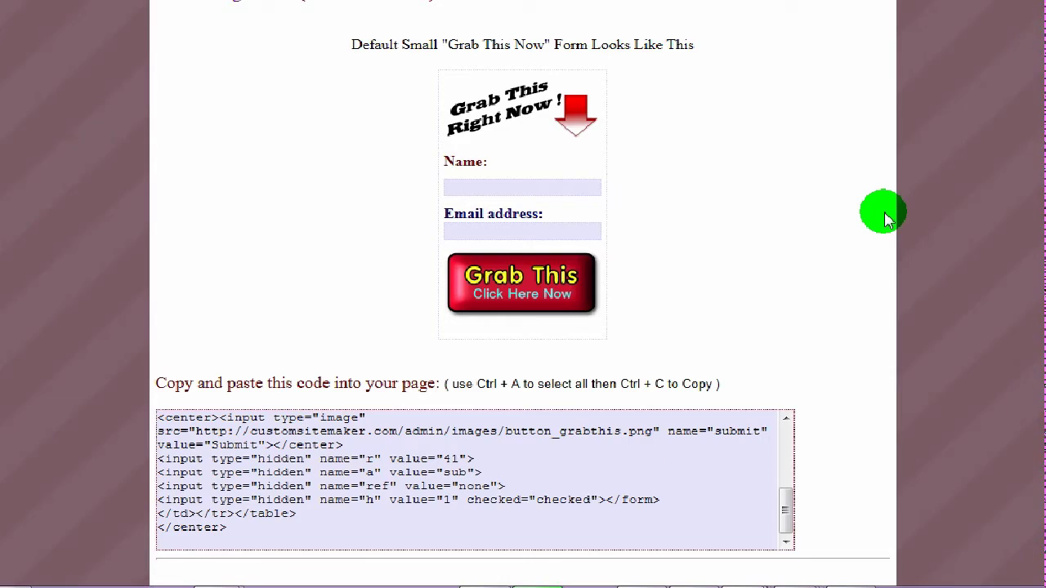
Review the small Download Now and Get It Now image forms and the horizontal Register Now and Subscribe forms with their code
{"action": "scroll", "coordinate": [885, 219], "scroll_direction": "down", "scroll_amount": 10}
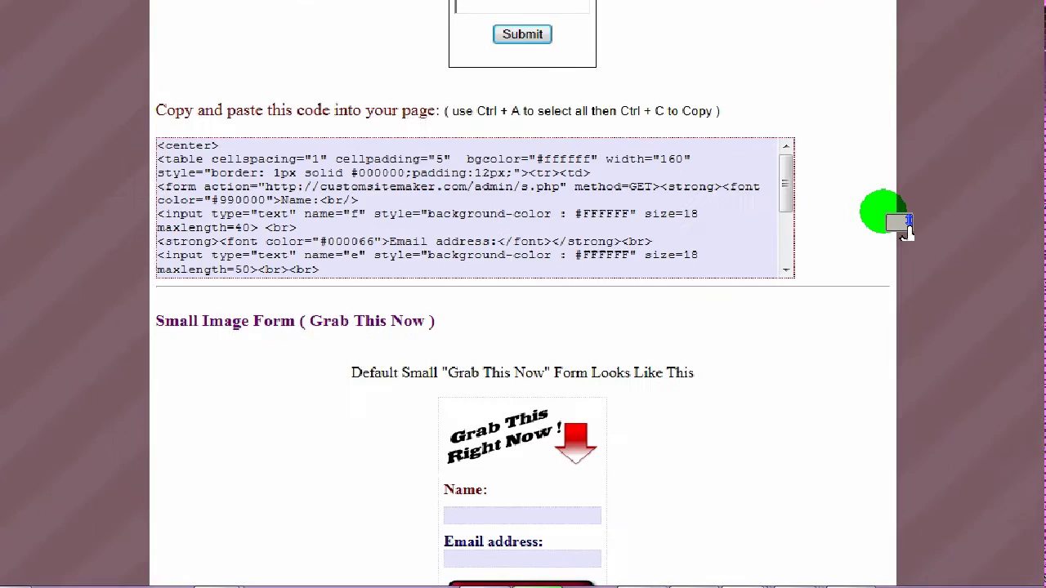
{"action": "scroll", "coordinate": [904, 229], "scroll_direction": "down", "scroll_amount": 5}
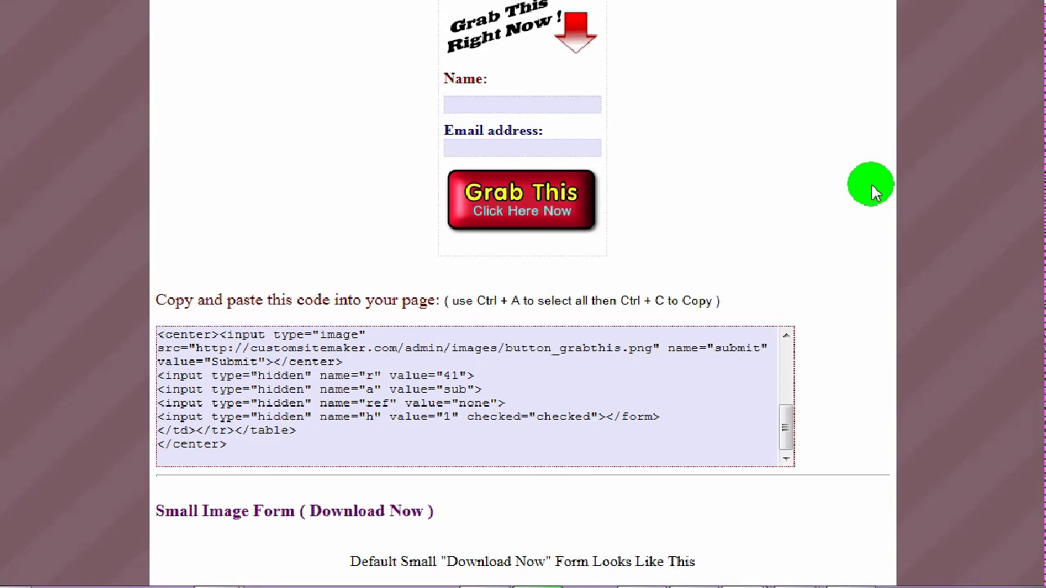
{"action": "scroll", "coordinate": [874, 194], "scroll_direction": "down", "scroll_amount": 5}
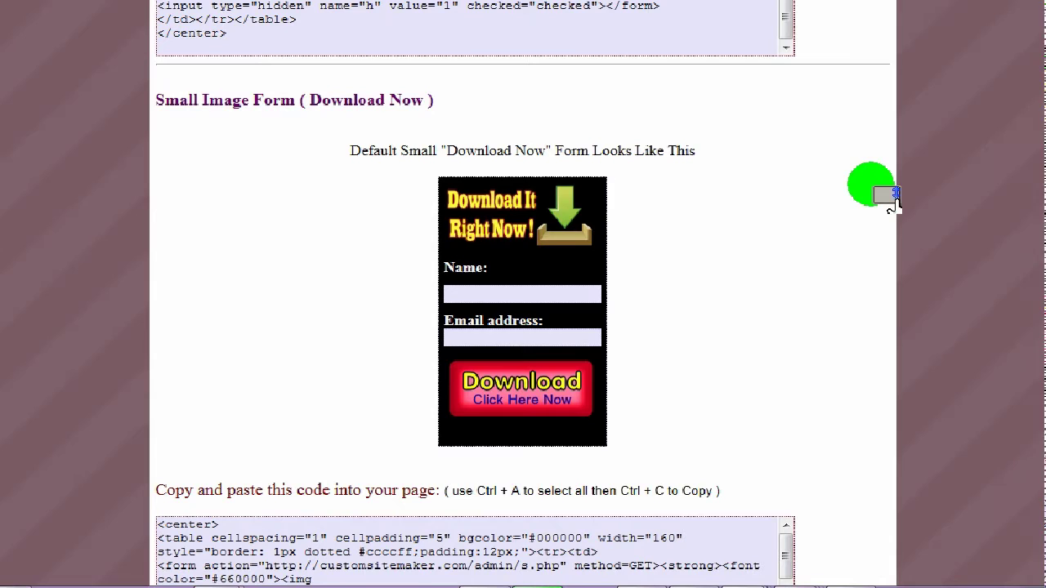
{"action": "scroll", "coordinate": [892, 203], "scroll_direction": "down", "scroll_amount": 8}
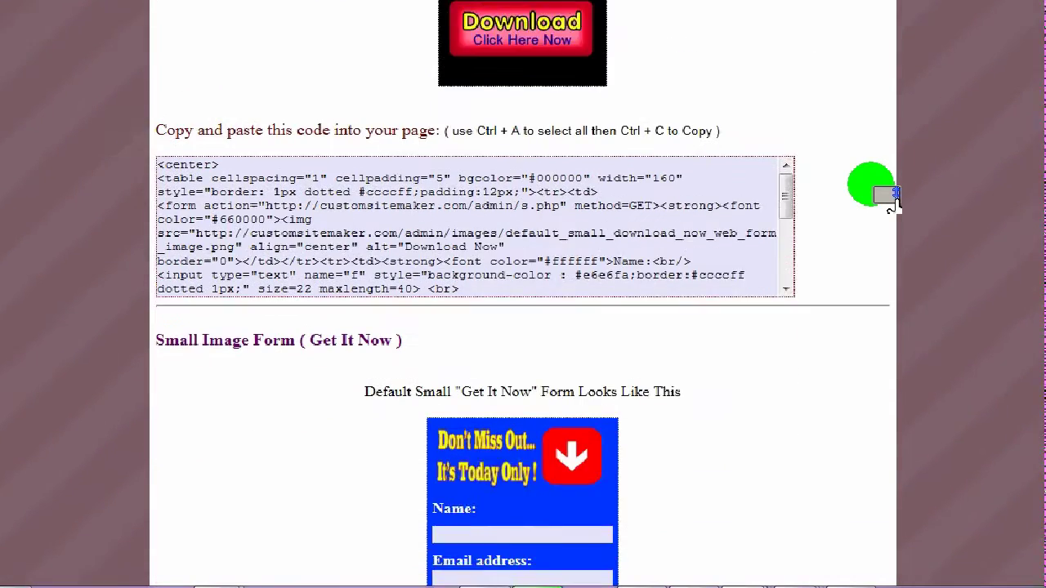
{"action": "scroll", "coordinate": [875, 192], "scroll_direction": "down", "scroll_amount": 3}
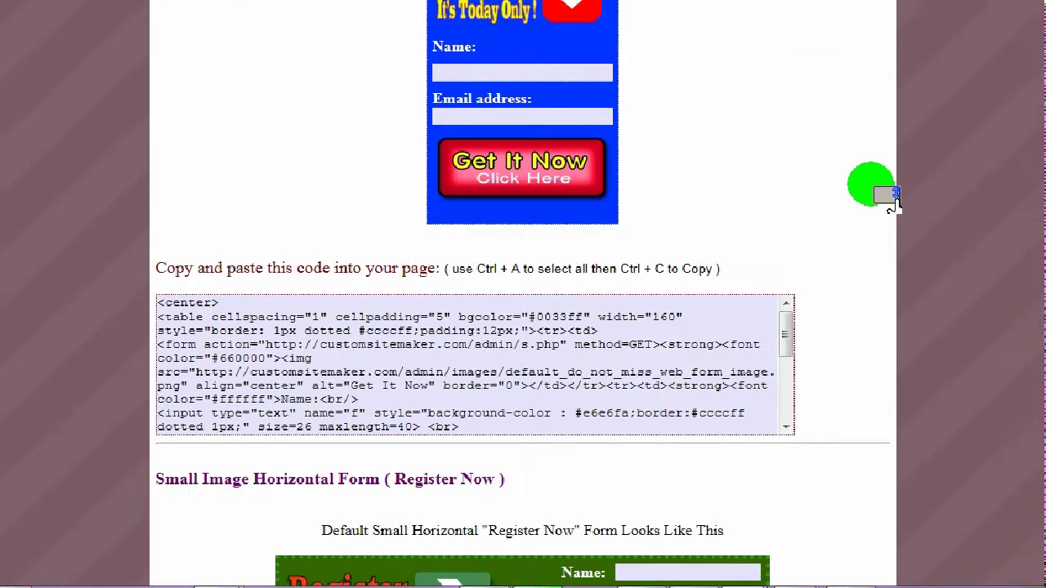
{"action": "scroll", "coordinate": [894, 204], "scroll_direction": "down", "scroll_amount": 3}
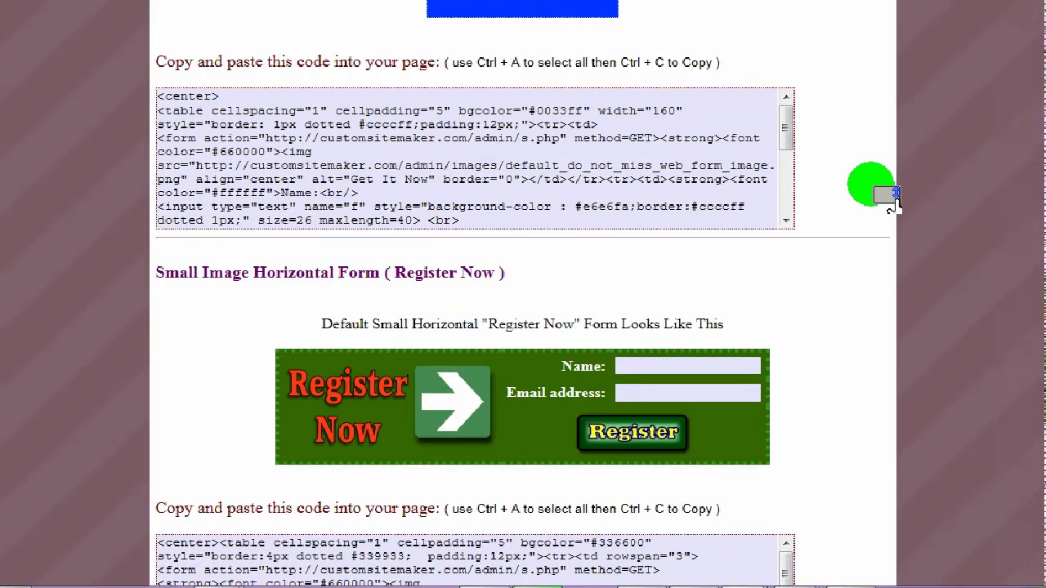
{"action": "scroll", "coordinate": [893, 203], "scroll_direction": "down", "scroll_amount": 3}
{"action": "scroll", "coordinate": [893, 203], "scroll_direction": "down", "scroll_amount": 9}
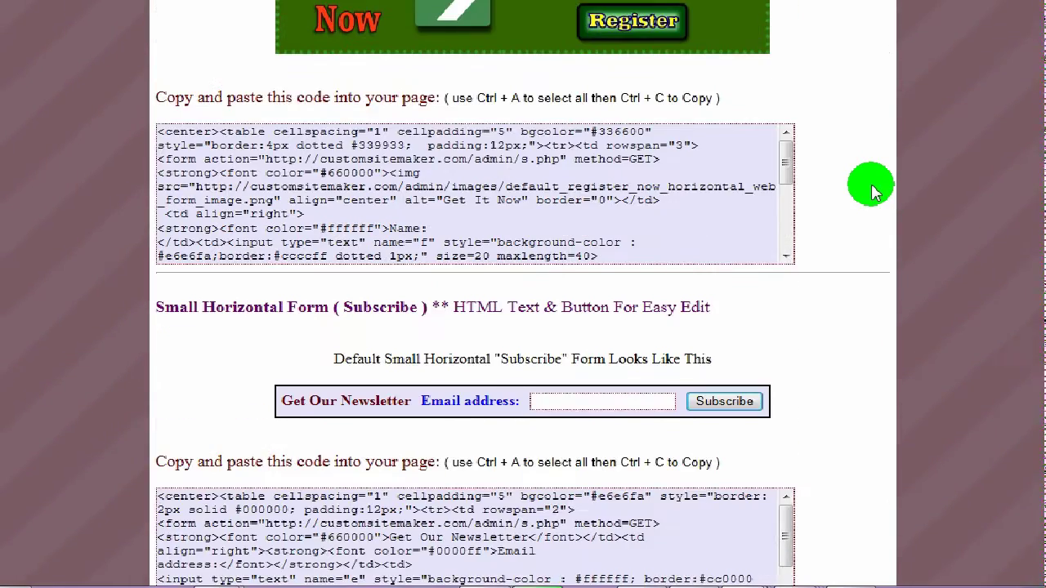
Review the large "Show Me The Video" and Download Offer image forms together with their code
{"action": "scroll", "coordinate": [892, 203], "scroll_direction": "down", "scroll_amount": 6}
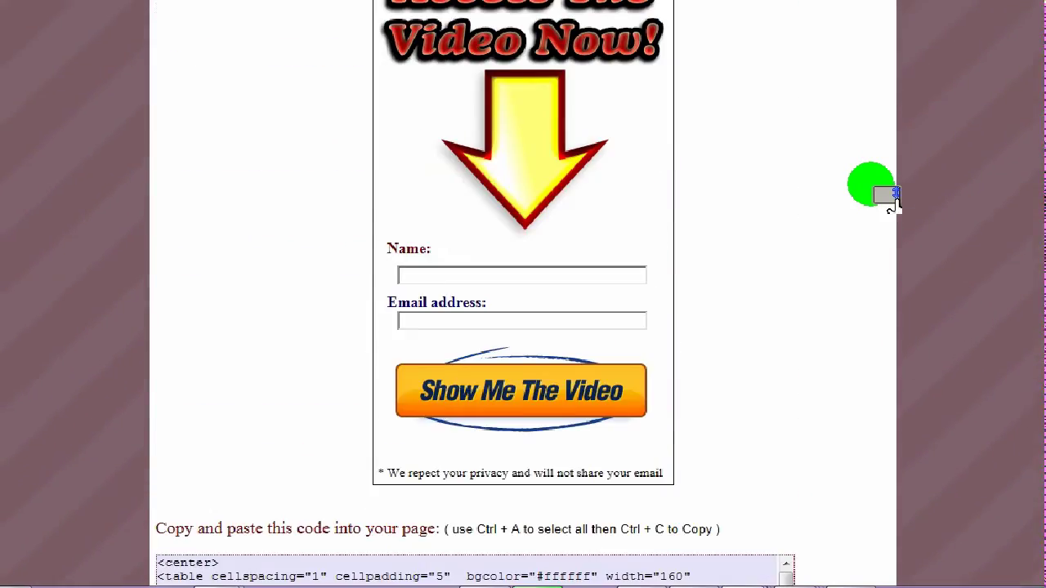
{"action": "scroll", "coordinate": [893, 203], "scroll_direction": "down", "scroll_amount": 3}
{"action": "scroll", "coordinate": [892, 202], "scroll_direction": "down", "scroll_amount": 3}
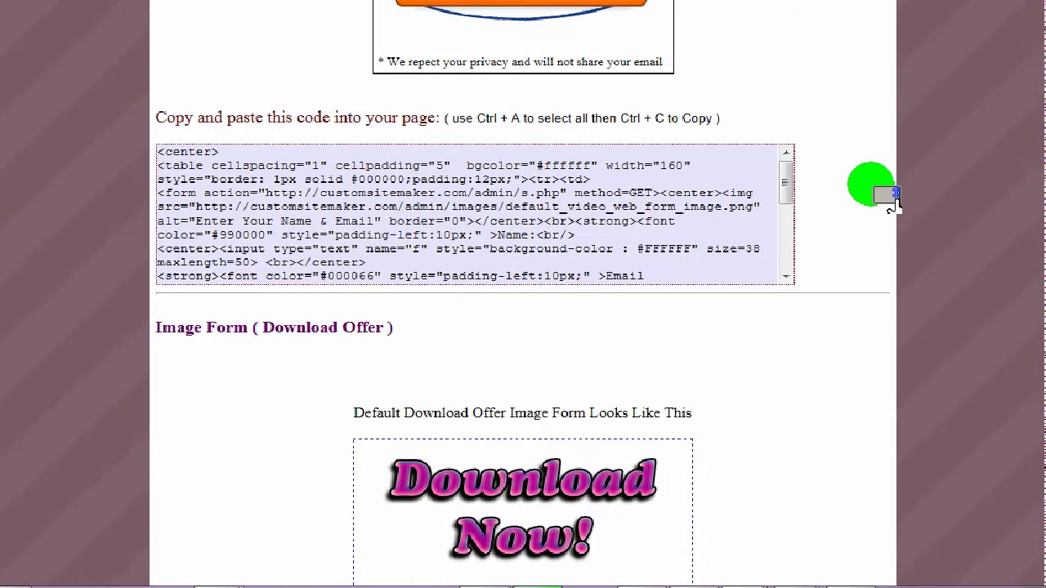
{"action": "scroll", "coordinate": [893, 203], "scroll_direction": "down", "scroll_amount": 6}
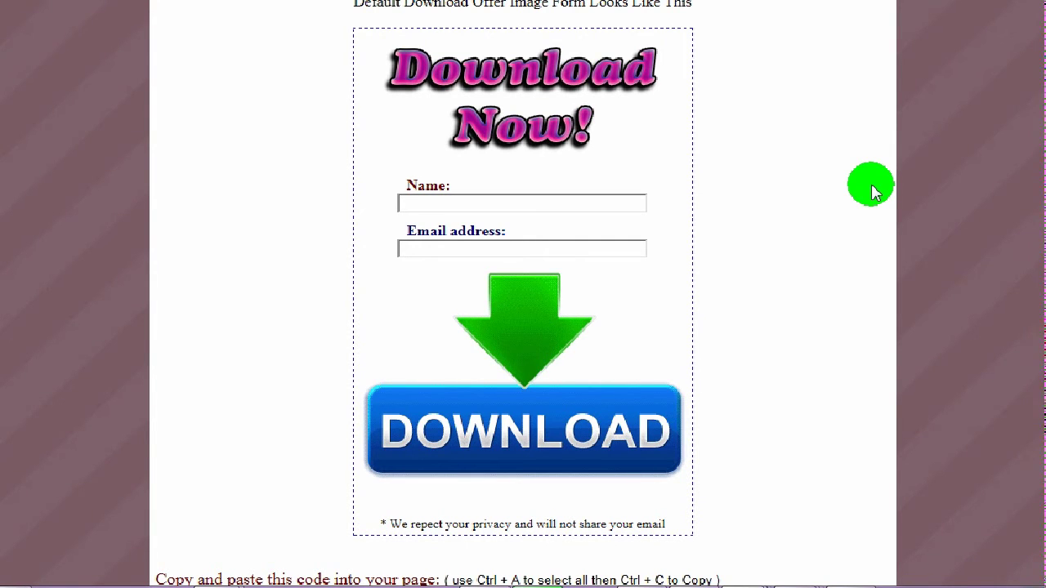
{"action": "scroll", "coordinate": [873, 192], "scroll_direction": "down", "scroll_amount": 12}
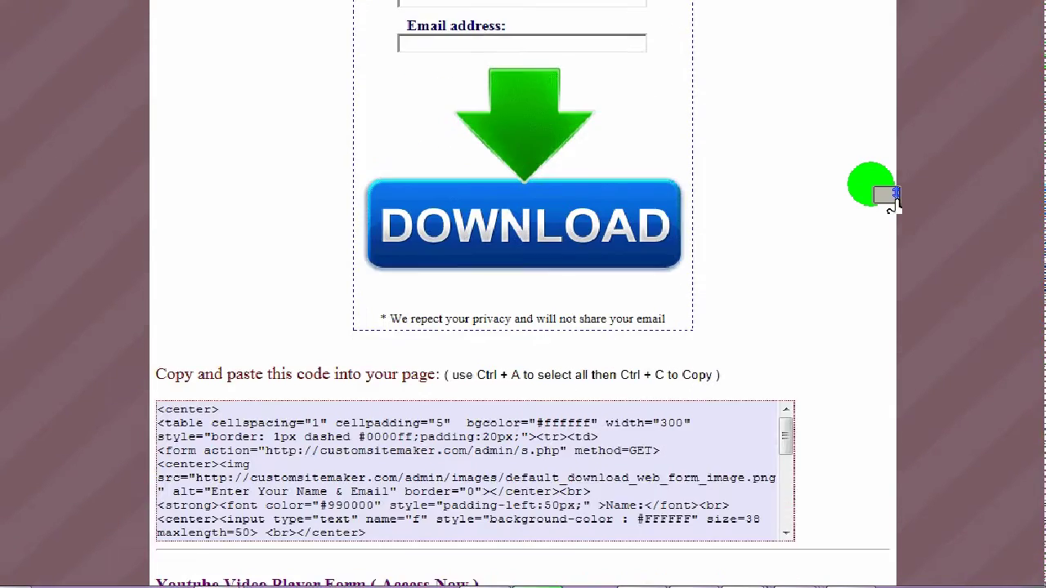
Examine the default YouTube video form, including its player, sign-up fields and video URL instructions
{"action": "scroll", "coordinate": [873, 191], "scroll_direction": "down", "scroll_amount": 3}
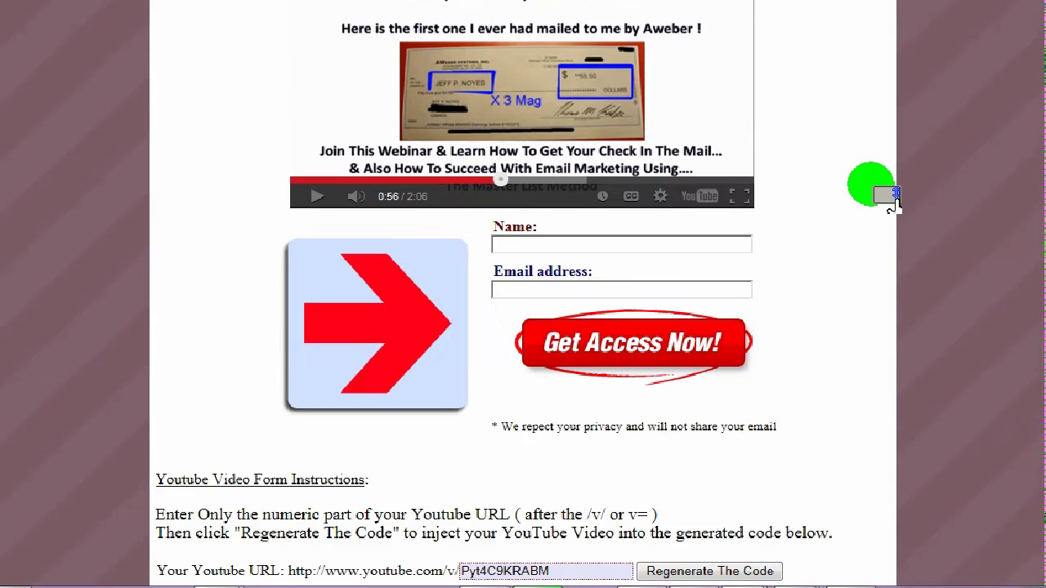
{"action": "scroll", "coordinate": [893, 205], "scroll_direction": "up", "scroll_amount": 3}
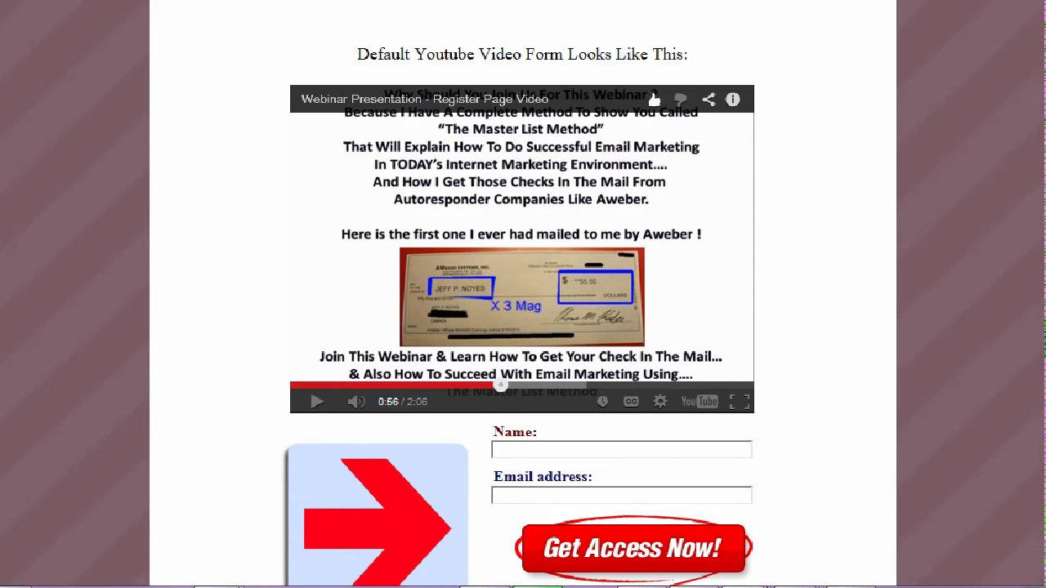
{"action": "scroll", "coordinate": [523, 294], "scroll_direction": "down", "scroll_amount": 2}
{"action": "scroll", "coordinate": [523, 294], "scroll_direction": "up", "scroll_amount": 1}
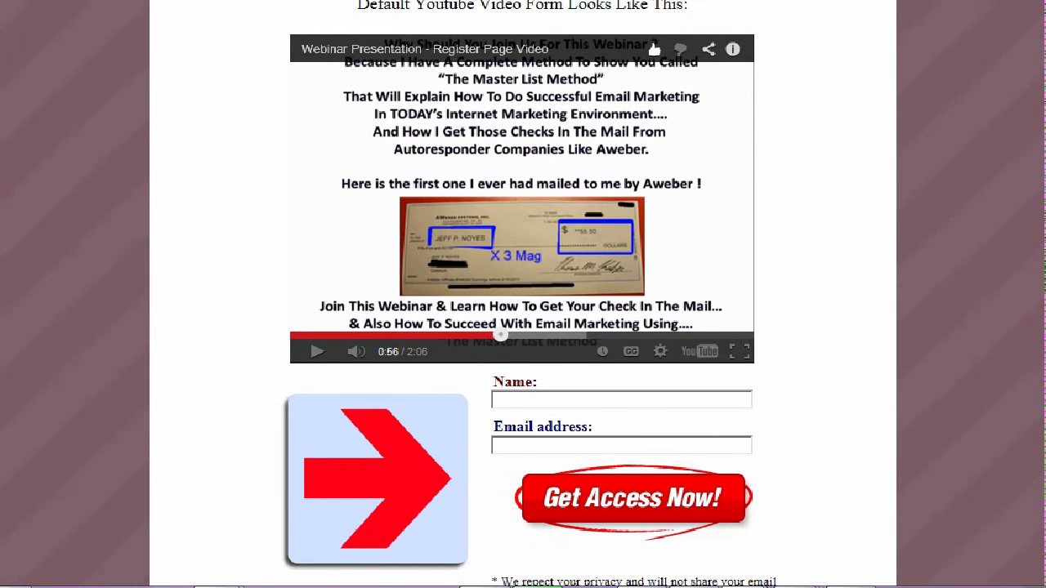
{"action": "scroll", "coordinate": [523, 295], "scroll_direction": "down", "scroll_amount": 1}
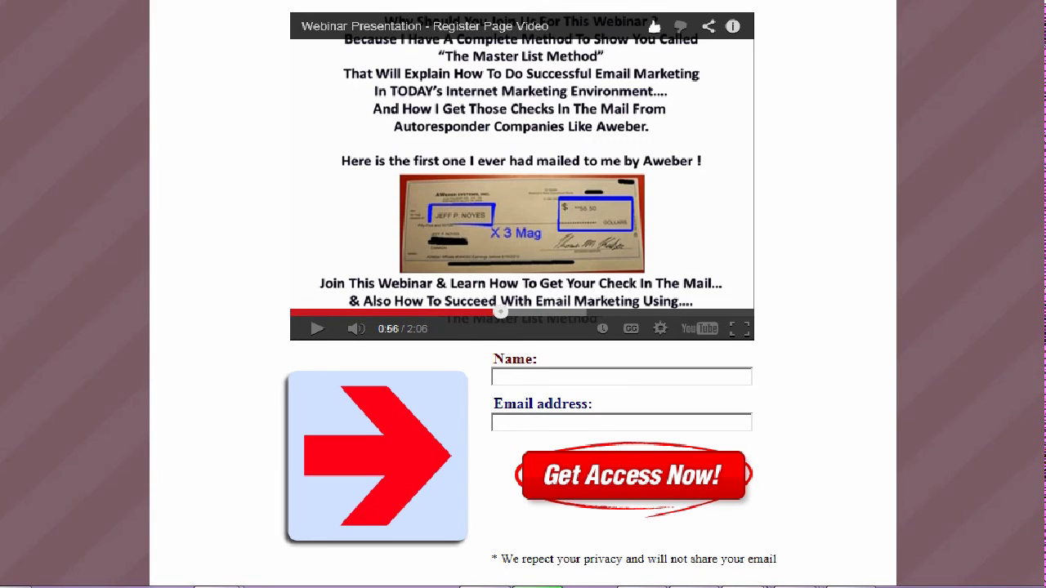
Look over the YouTube form's webinar video, name and email fields and Get Access Now button, down to its instructions
{"action": "scroll", "coordinate": [523, 294], "scroll_direction": "up", "scroll_amount": 1}
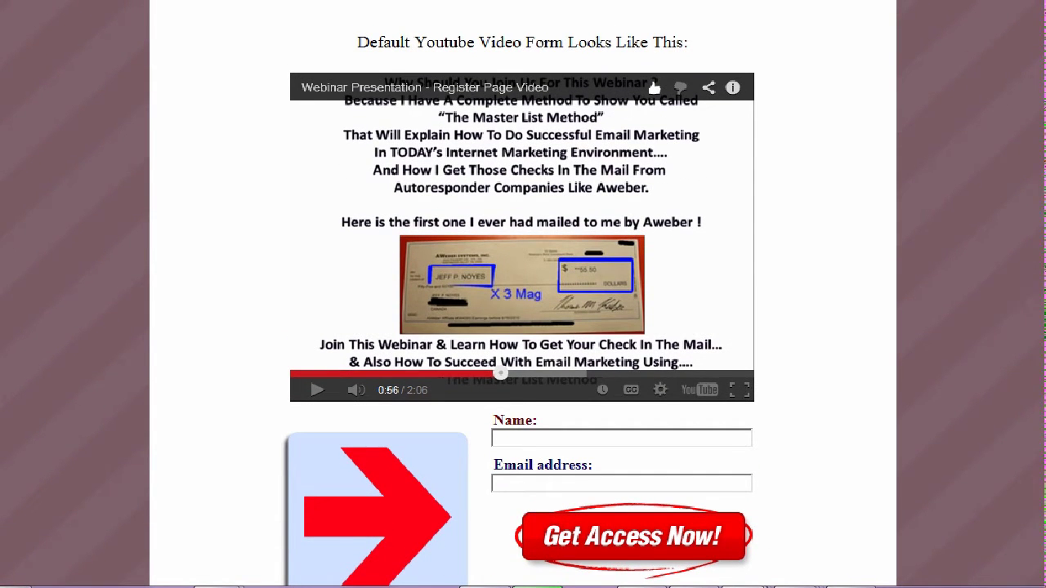
{"action": "scroll", "coordinate": [523, 294], "scroll_direction": "down", "scroll_amount": 1}
{"action": "scroll", "coordinate": [523, 295], "scroll_direction": "down", "scroll_amount": 1}
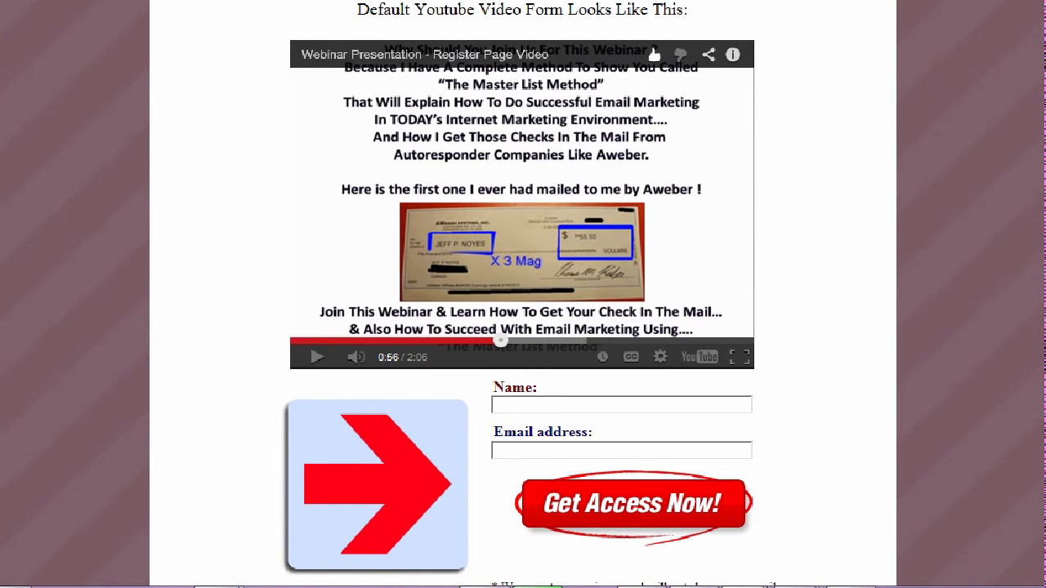
{"action": "scroll", "coordinate": [523, 294], "scroll_direction": "down", "scroll_amount": 1}
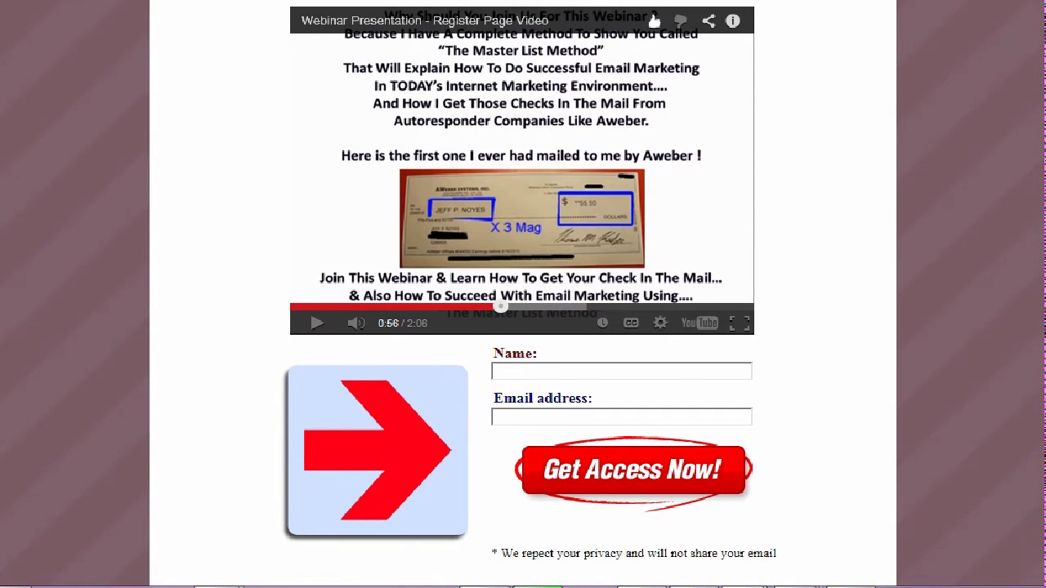
{"action": "scroll", "coordinate": [523, 294], "scroll_direction": "up", "scroll_amount": 1}
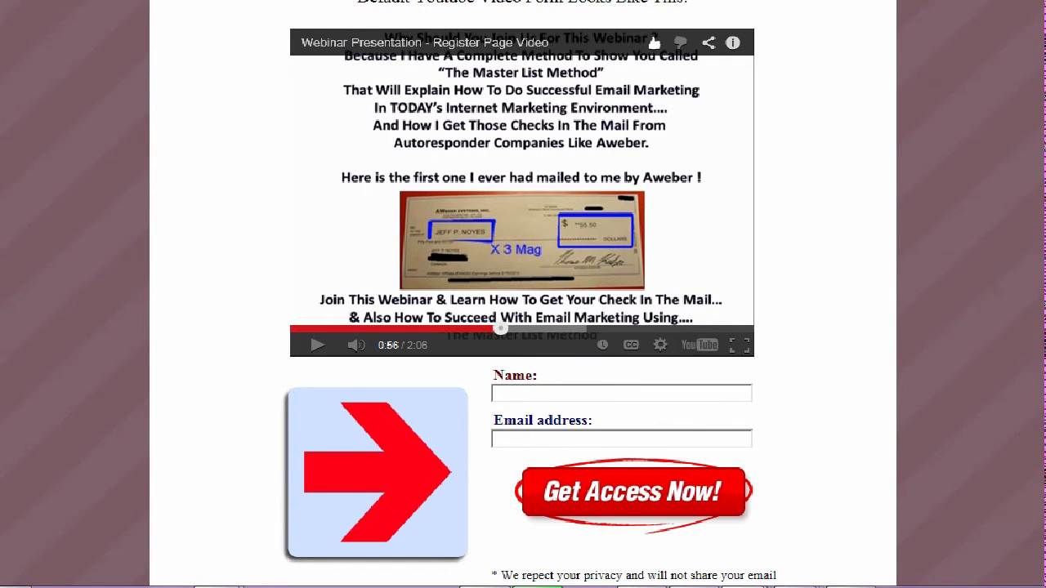
{"action": "scroll", "coordinate": [523, 294], "scroll_direction": "down", "scroll_amount": 7}
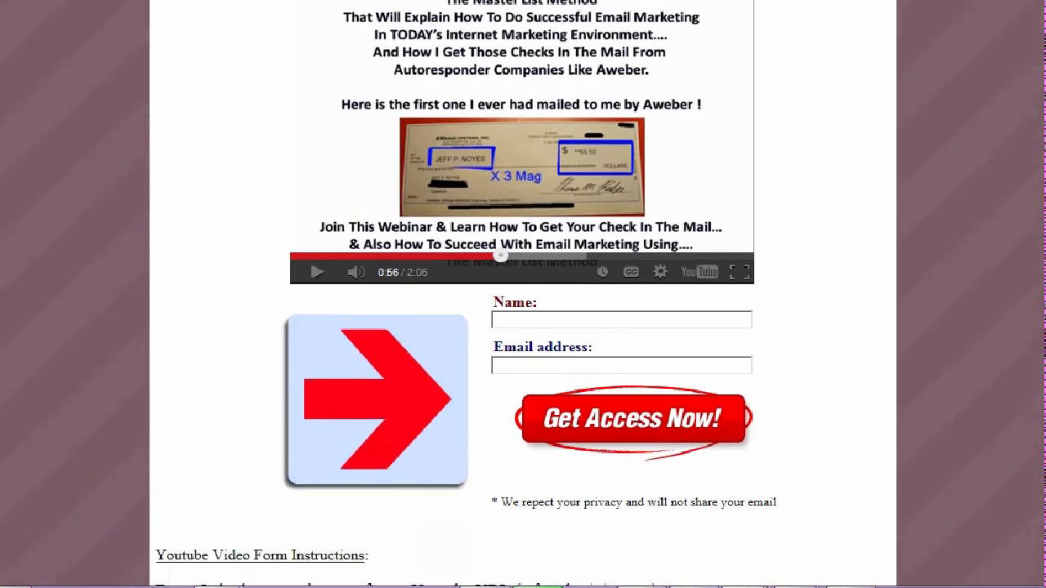
{"action": "scroll", "coordinate": [523, 294], "scroll_direction": "up", "scroll_amount": 1}
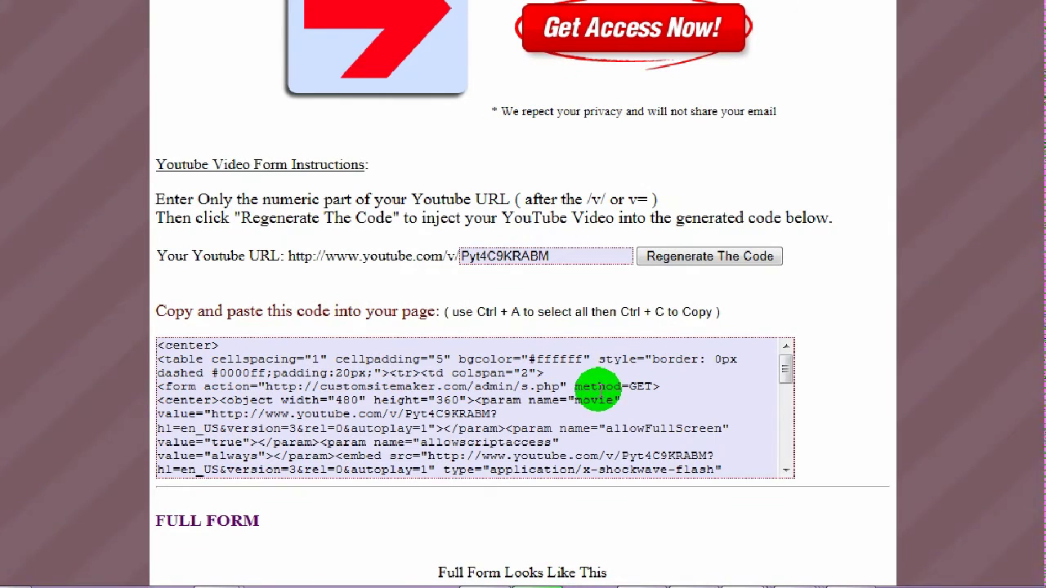
Highlight the video ID Pyt4C9KRABM in the YouTube URL field and both matching video addresses in the generated code
{"action": "double_click", "coordinate": [555, 256]}
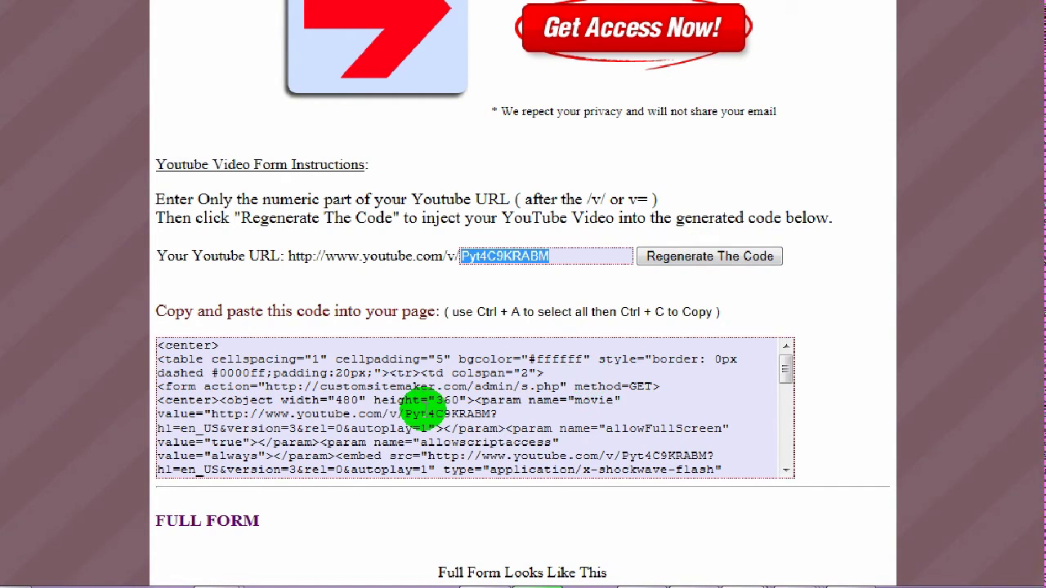
{"action": "left_click_drag", "start_coordinate": [407, 414], "coordinate": [497, 414]}
{"action": "left_click_drag", "start_coordinate": [419, 406], "coordinate": [268, 411]}
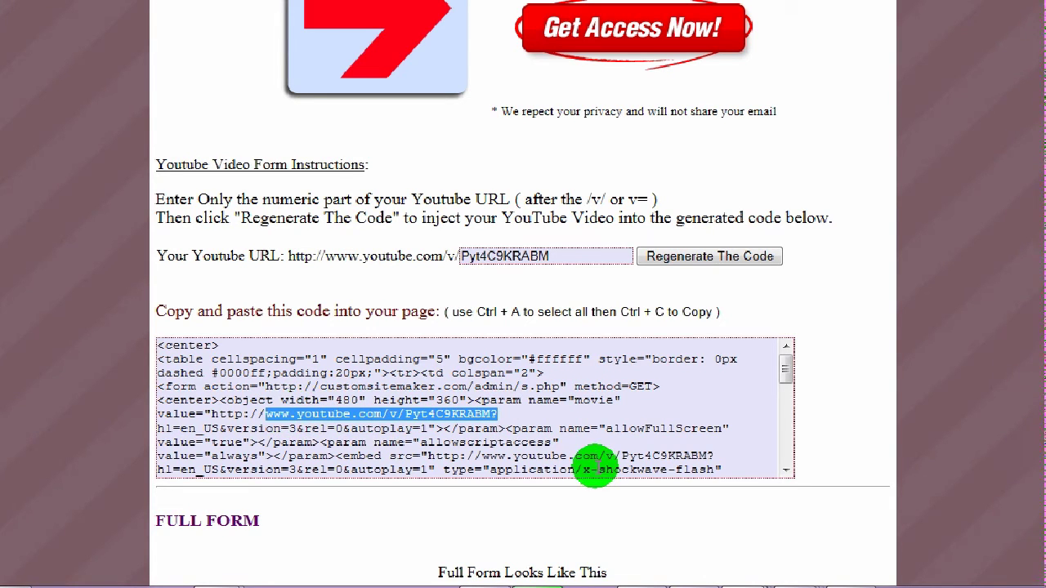
{"action": "left_click_drag", "start_coordinate": [708, 456], "coordinate": [484, 458]}
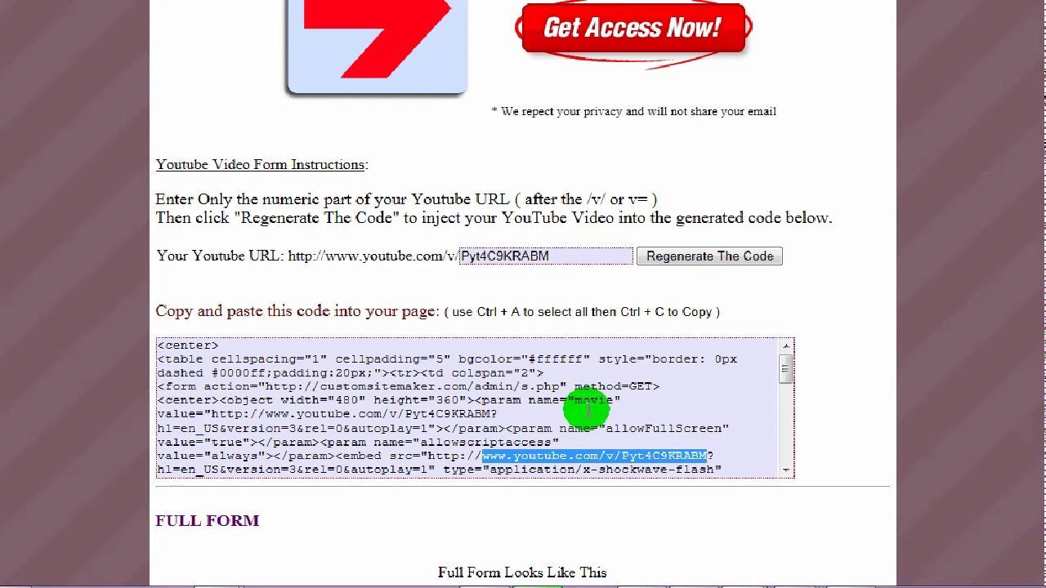
Revisit the YouTube form preview and highlight the replaceable video ID beside the Regenerate The Code option
{"action": "scroll", "coordinate": [523, 295], "scroll_direction": "up", "scroll_amount": 5}
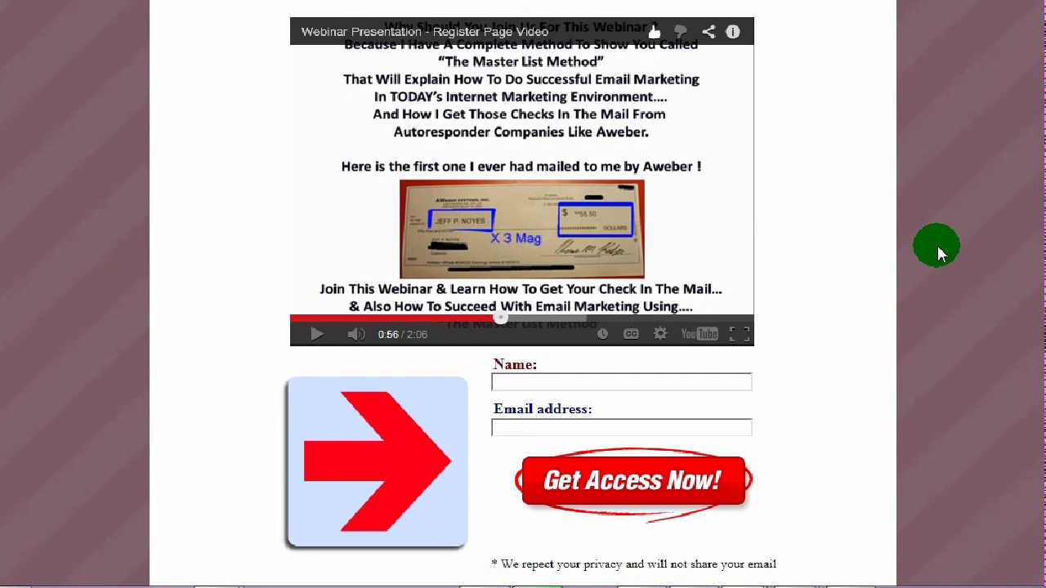
{"action": "scroll", "coordinate": [936, 243], "scroll_direction": "down", "scroll_amount": 5}
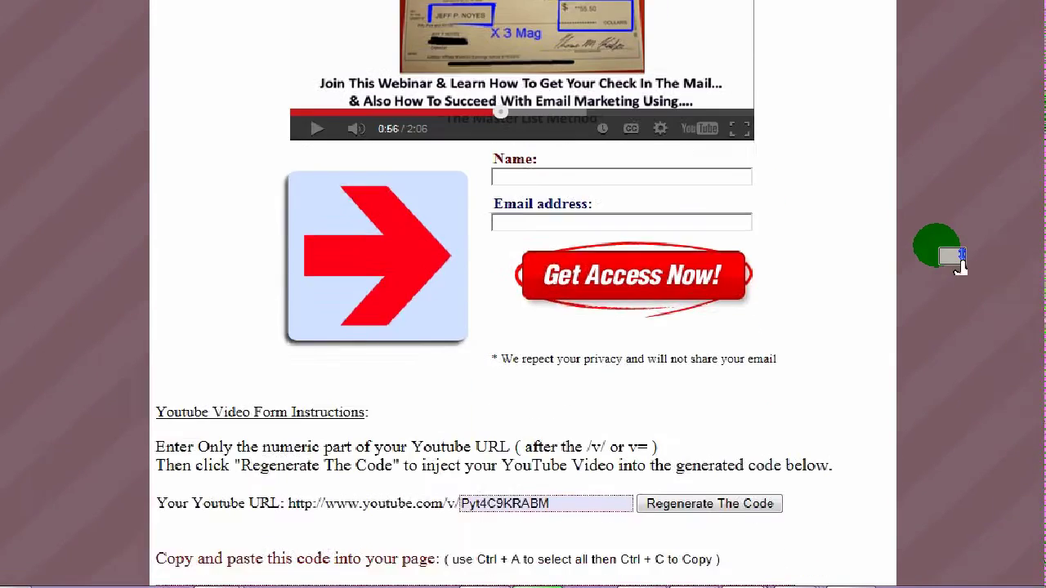
{"action": "scroll", "coordinate": [960, 266], "scroll_direction": "down", "scroll_amount": 3}
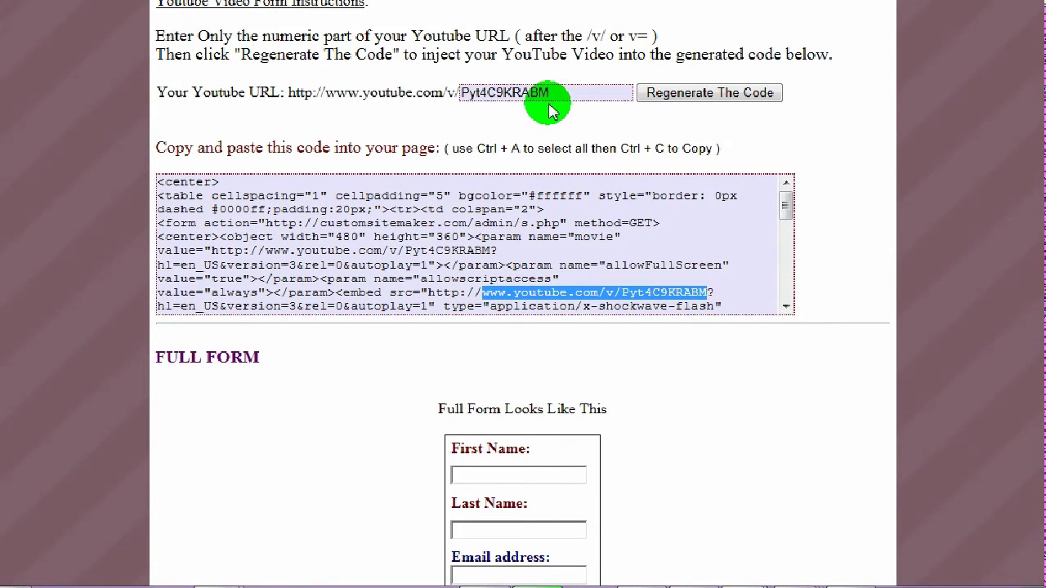
{"action": "left_click_drag", "start_coordinate": [552, 93], "coordinate": [449, 93]}
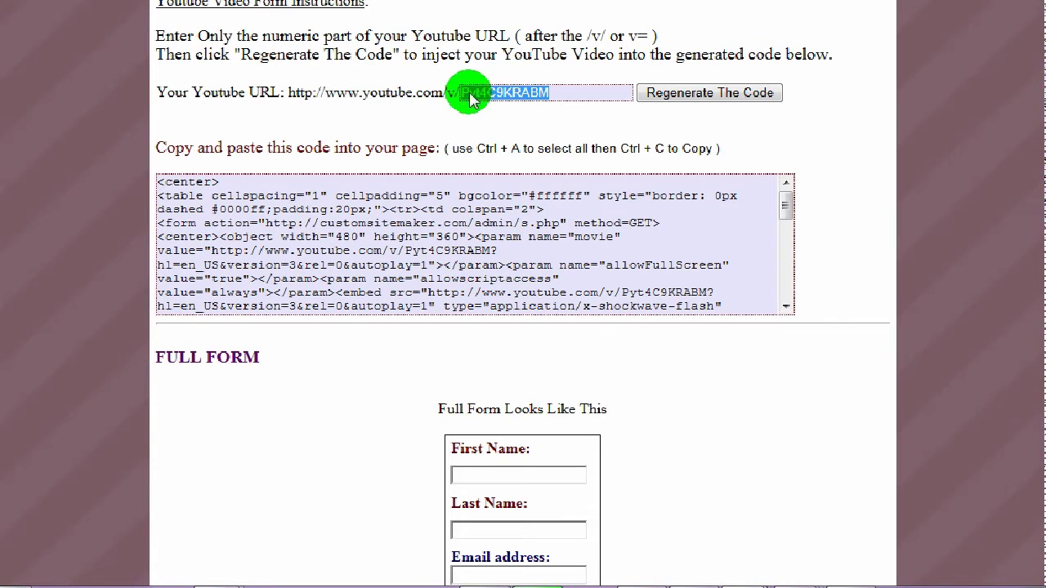
{"action": "left_click_drag", "start_coordinate": [554, 93], "coordinate": [460, 92]}
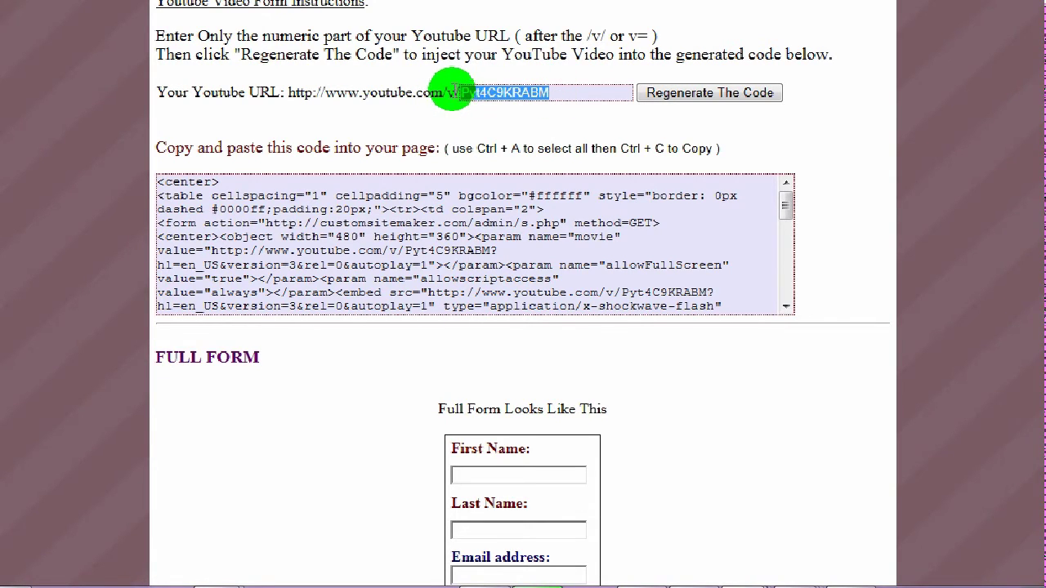
{"action": "left_click_drag", "start_coordinate": [557, 96], "coordinate": [434, 89]}
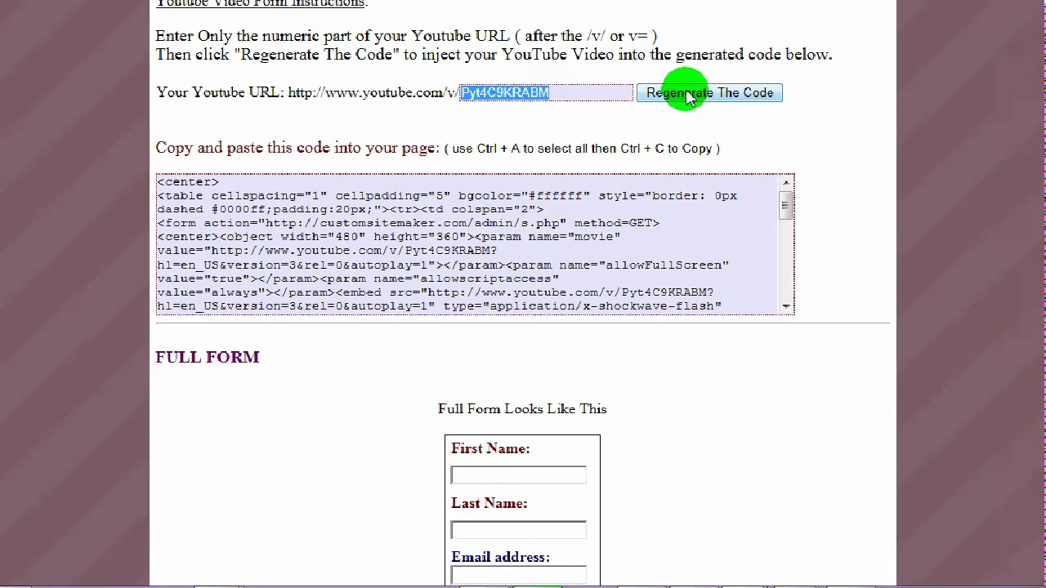
Select the YouTube video form's entire copy-and-paste code, then clear the selection
{"action": "left_click", "coordinate": [377, 238]}
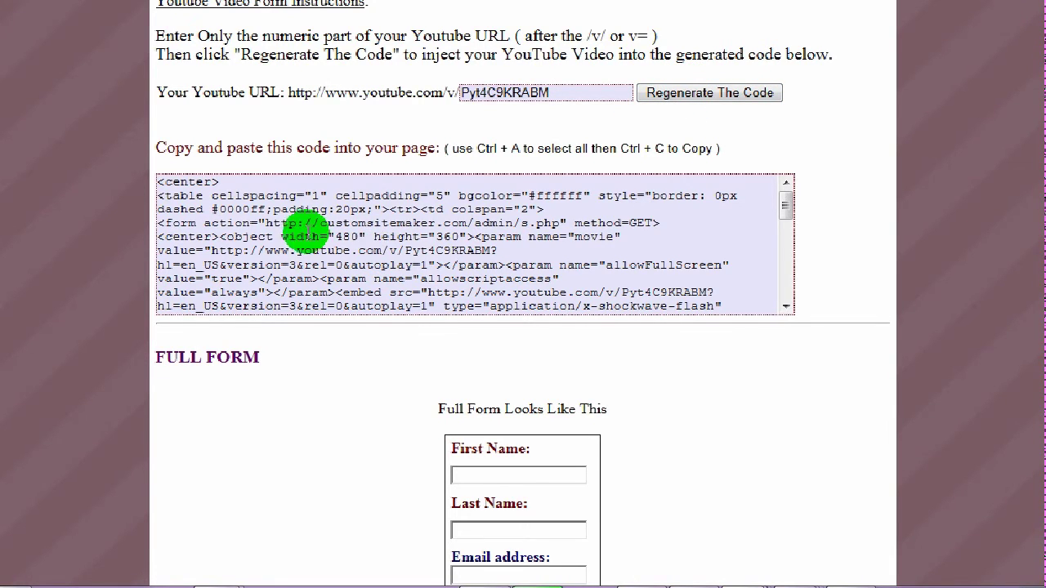
{"action": "key", "text": "ctrl+a"}
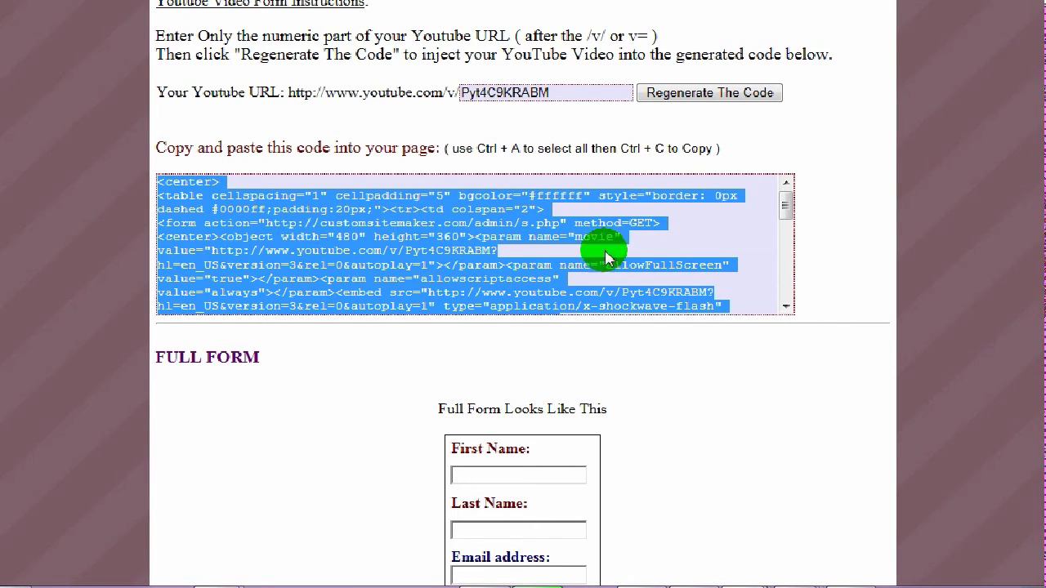
{"action": "left_click", "coordinate": [913, 206]}
Examine the Full Form and its code, switching its HTML option to No and back to Yes
{"action": "scroll", "coordinate": [913, 206], "scroll_direction": "down", "scroll_amount": 5}
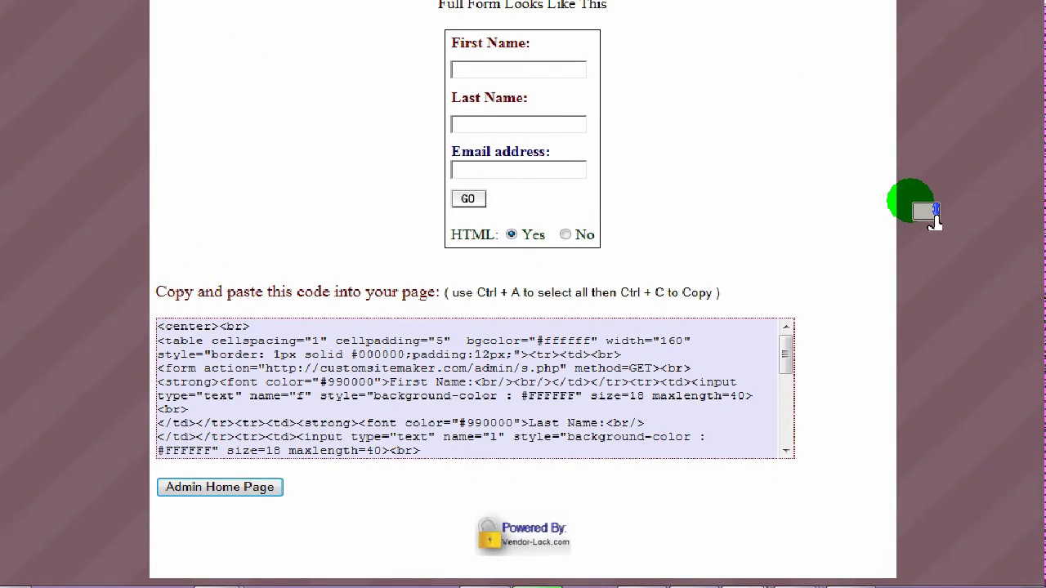
{"action": "scroll", "coordinate": [913, 205], "scroll_direction": "up", "scroll_amount": 3}
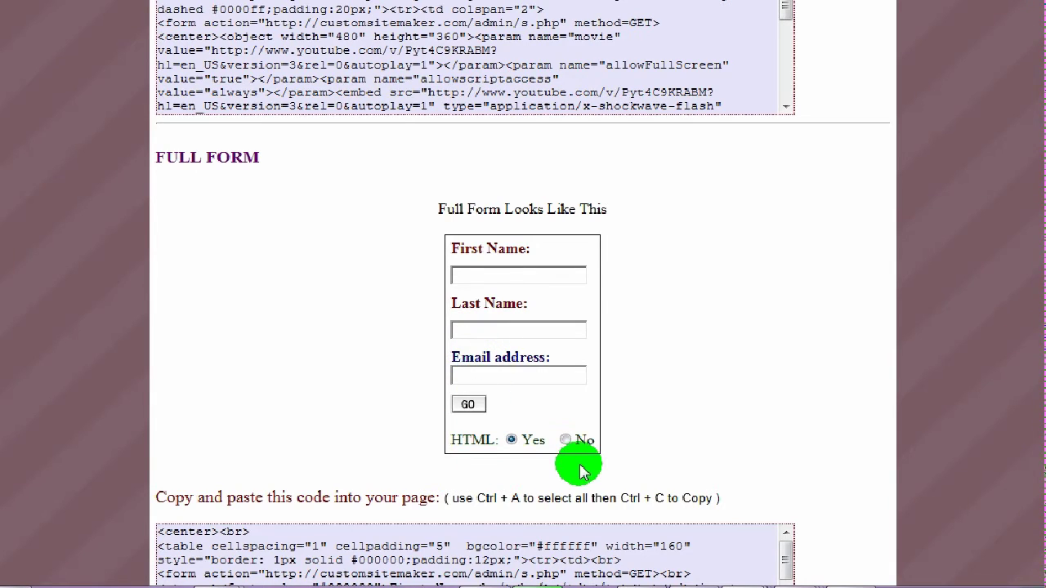
{"action": "left_click", "coordinate": [565, 439]}
{"action": "left_click", "coordinate": [513, 441]}
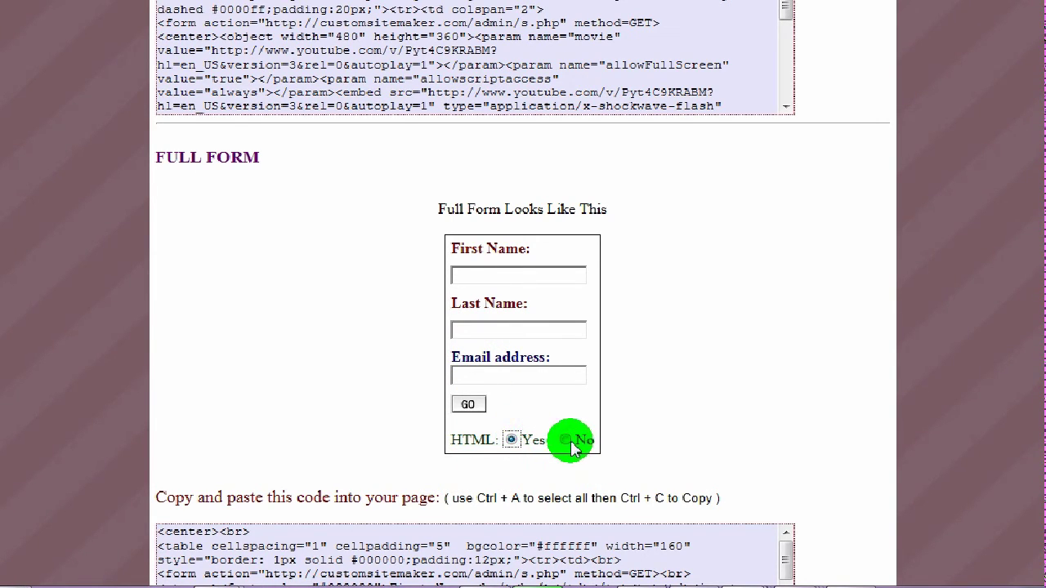
Skim all the ready-made subscription forms again, from the YouTube form back to the default standard form
{"action": "scroll", "coordinate": [801, 439], "scroll_direction": "down", "scroll_amount": 15}
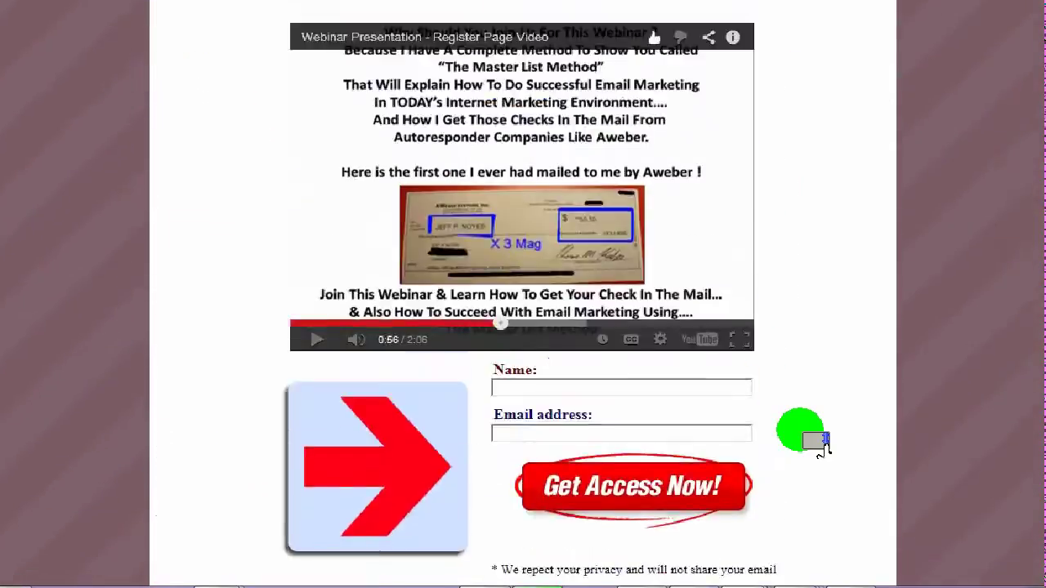
{"action": "scroll", "coordinate": [817, 442], "scroll_direction": "down", "scroll_amount": 15}
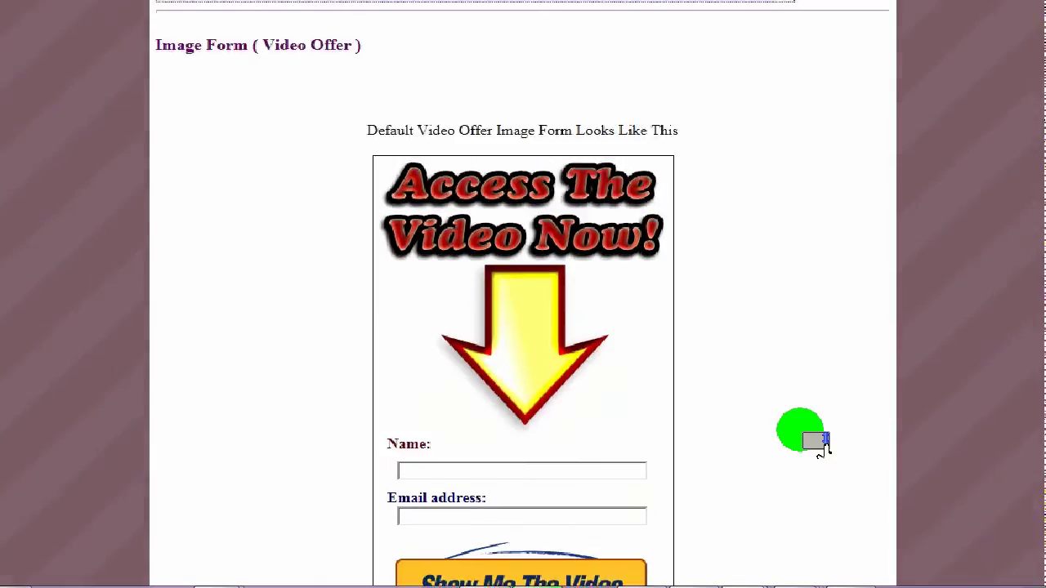
{"action": "scroll", "coordinate": [817, 442], "scroll_direction": "up", "scroll_amount": 5}
{"action": "scroll", "coordinate": [818, 442], "scroll_direction": "up", "scroll_amount": 15}
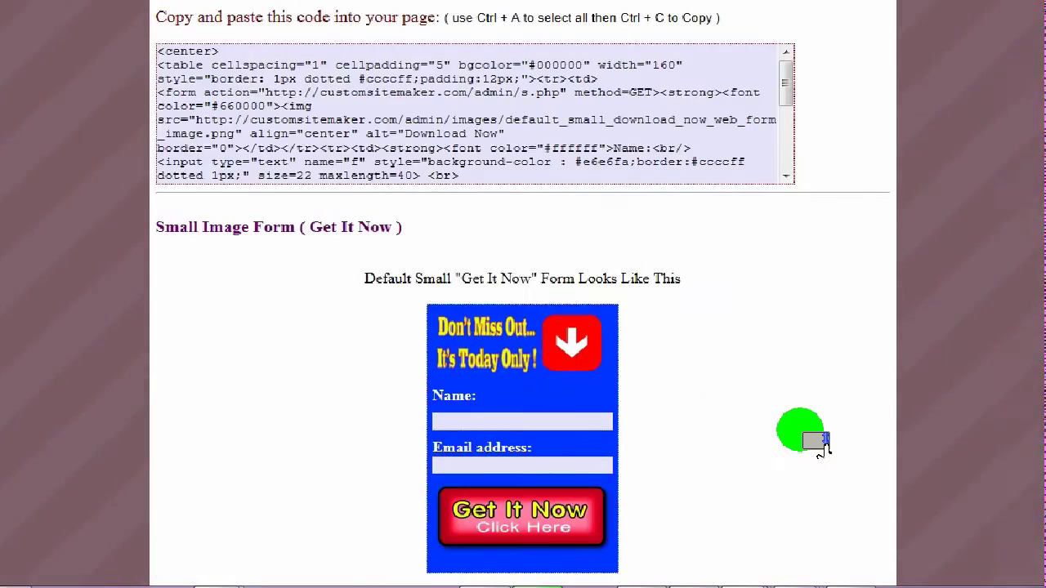
{"action": "scroll", "coordinate": [817, 442], "scroll_direction": "up", "scroll_amount": 1}
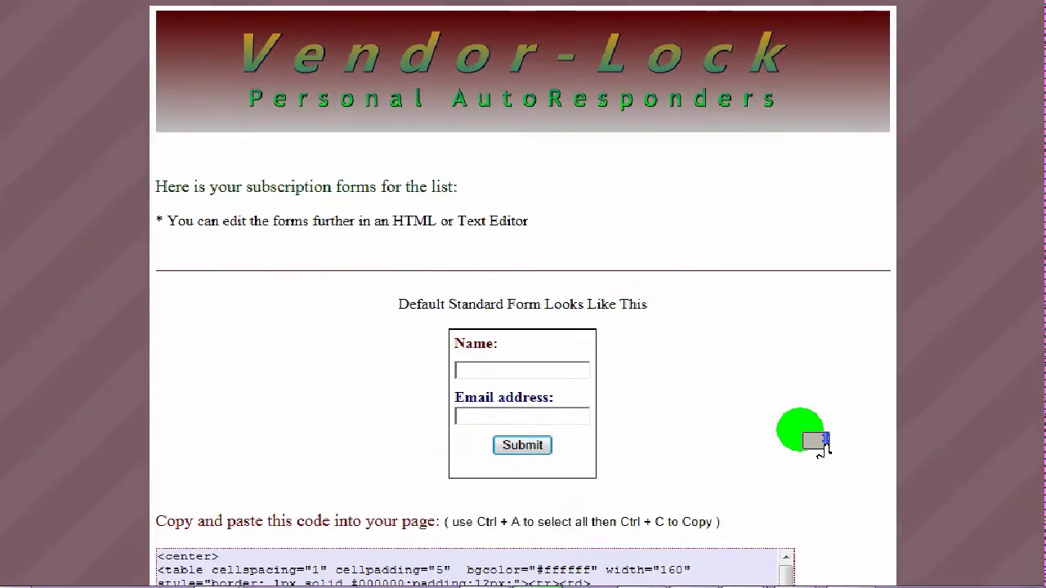
{"action": "scroll", "coordinate": [809, 433], "scroll_direction": "down", "scroll_amount": 3}
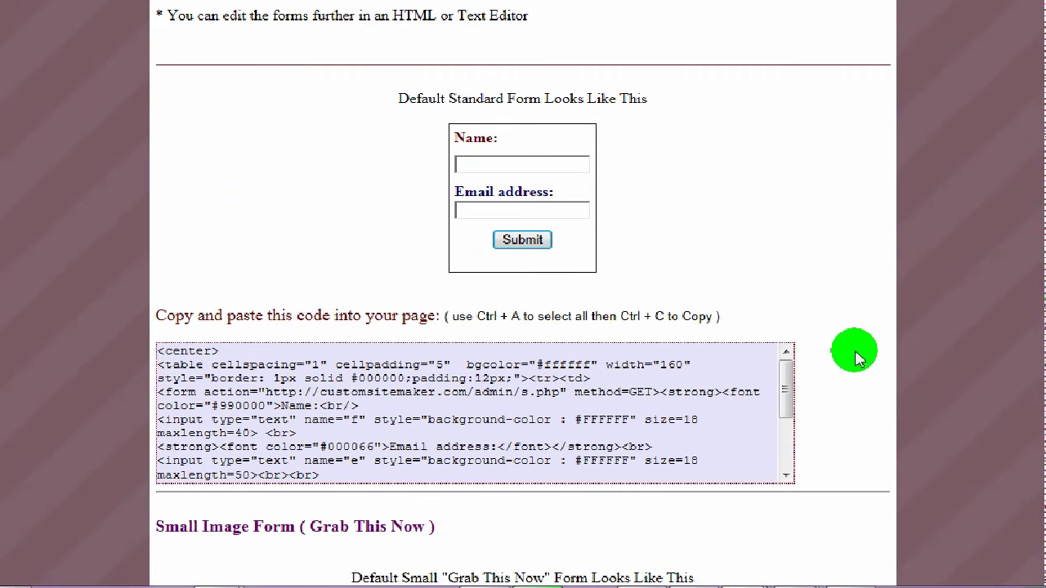
{"action": "scroll", "coordinate": [855, 358], "scroll_direction": "up", "scroll_amount": 3}
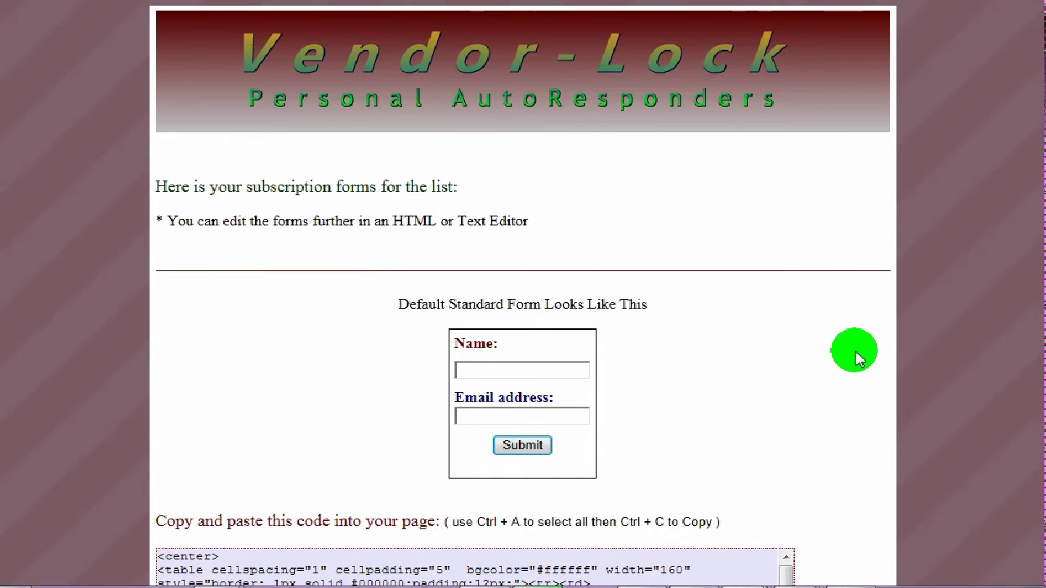
{"action": "scroll", "coordinate": [855, 358], "scroll_direction": "down", "scroll_amount": 10}
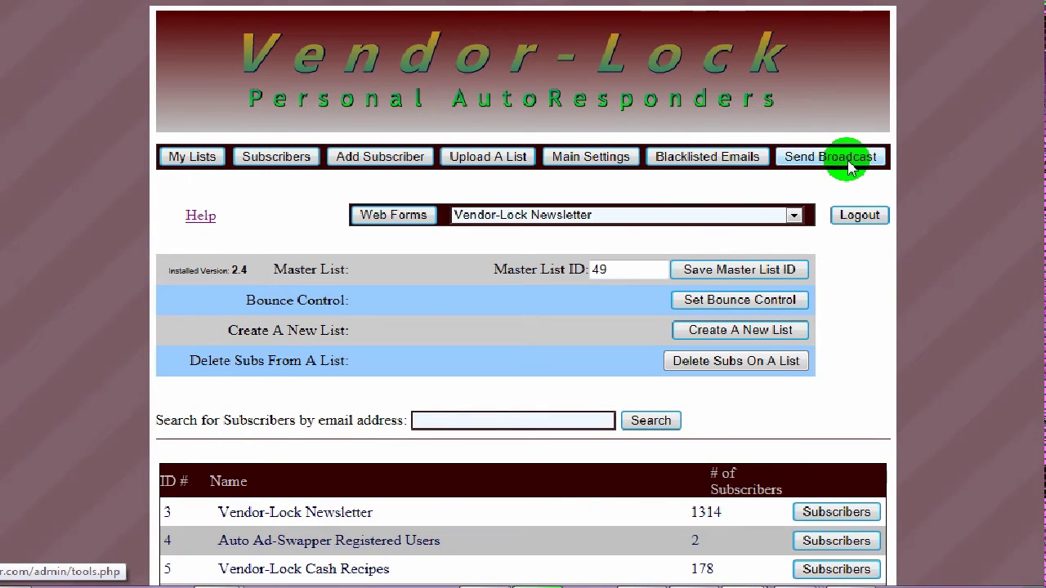
Open the broadcast sending page and look through the mailing lists with their broadcast, edit and delete options
{"action": "left_click", "coordinate": [850, 166]}
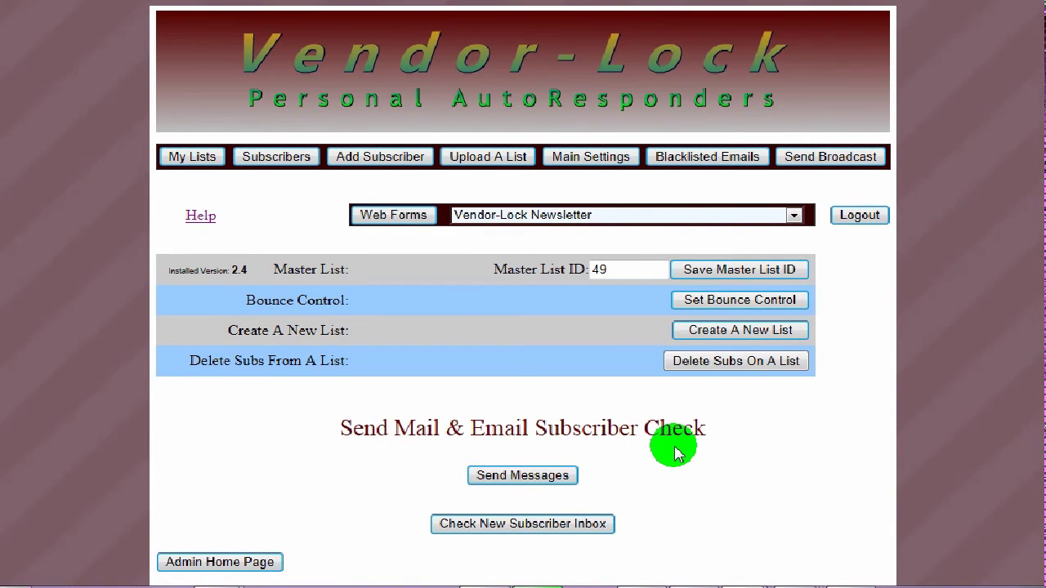
{"action": "scroll", "coordinate": [675, 454], "scroll_direction": "down", "scroll_amount": 2}
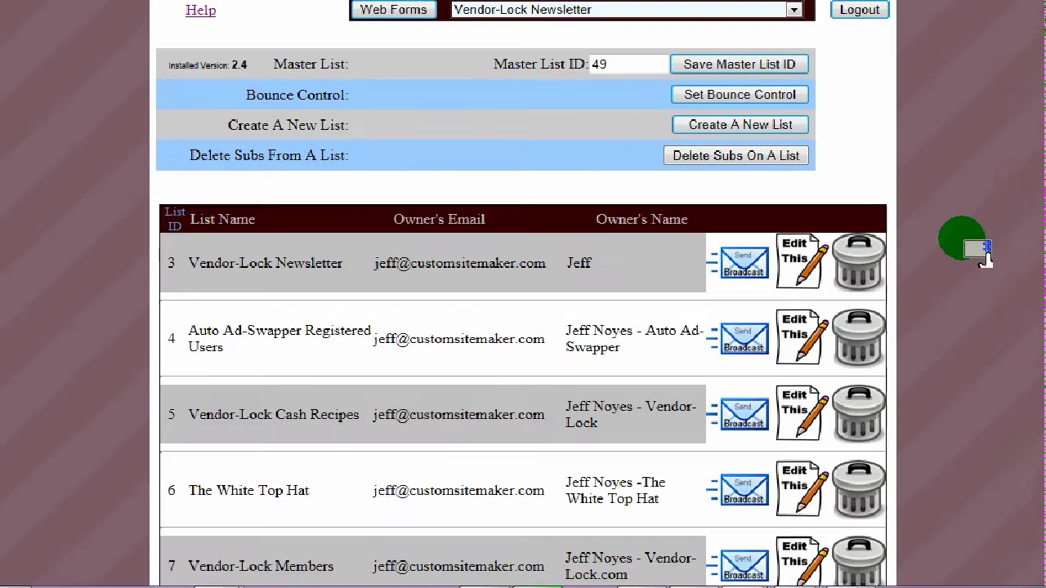
{"action": "scroll", "coordinate": [959, 241], "scroll_direction": "down", "scroll_amount": 3}
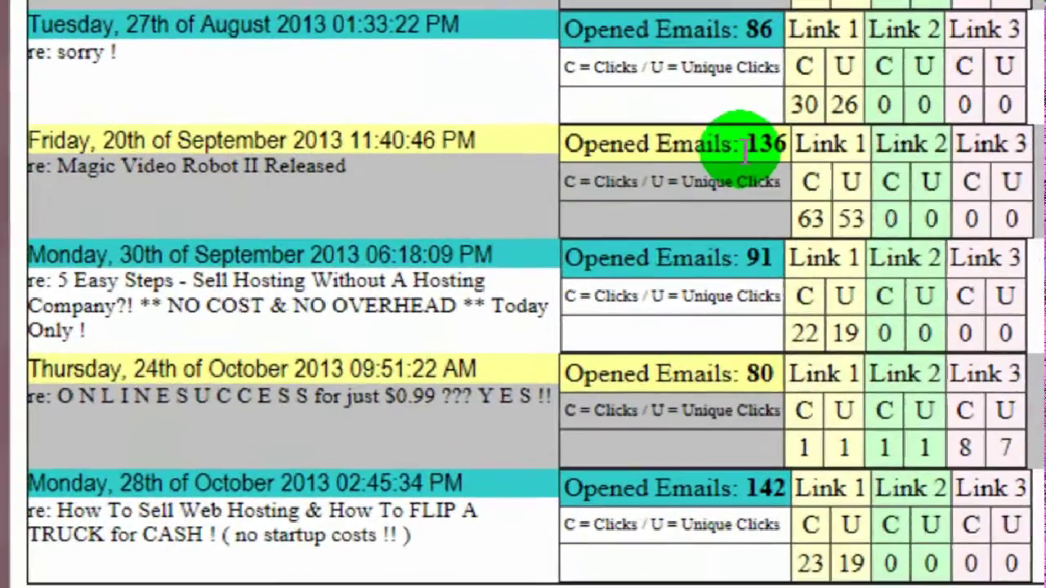
Examine the opened emails, clicks and unique clicks for the "Magic Video Robot II Released" broadcast
{"action": "left_click_drag", "start_coordinate": [568, 305], "coordinate": [589, 307]}
{"action": "left_click", "coordinate": [713, 151]}
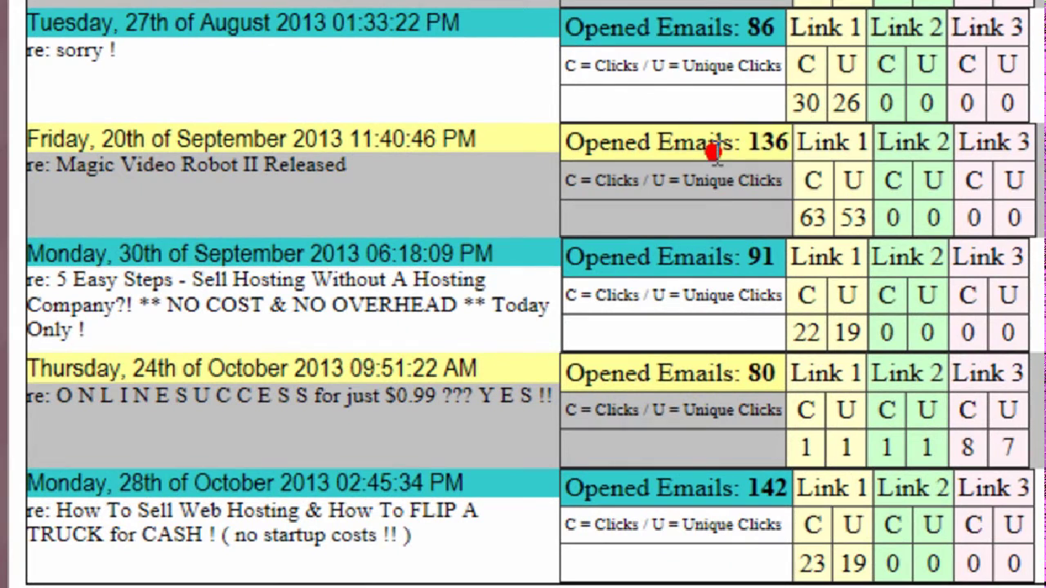
{"action": "double_click", "coordinate": [857, 217]}
{"action": "left_click_drag", "start_coordinate": [855, 218], "coordinate": [812, 220]}
{"action": "double_click", "coordinate": [822, 218]}
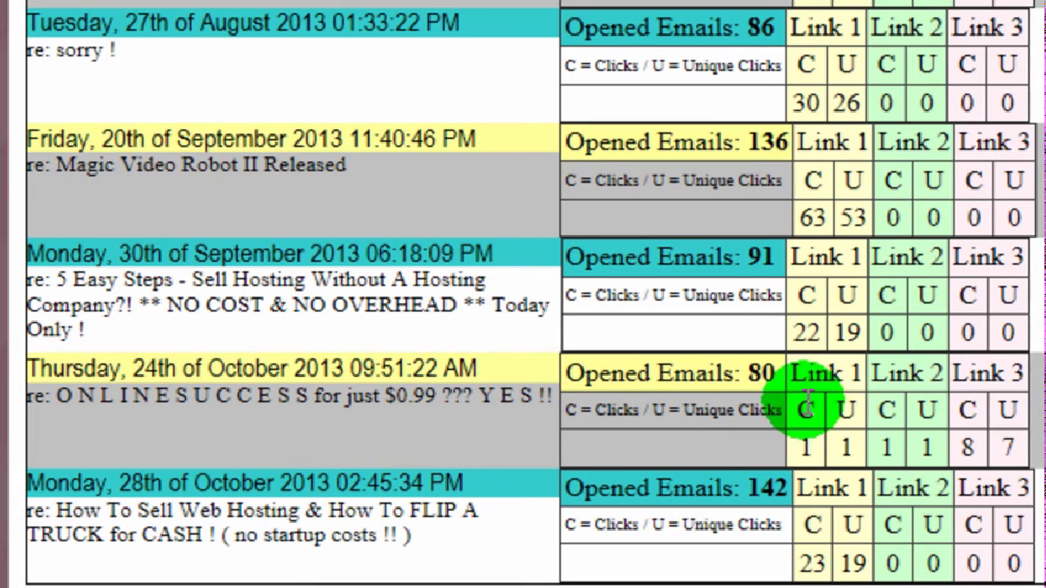
Examine the open count and per-link clicks of the 24 October 2013 broadcast, and review the earlier broadcasts' statistics
{"action": "left_click", "coordinate": [1015, 437]}
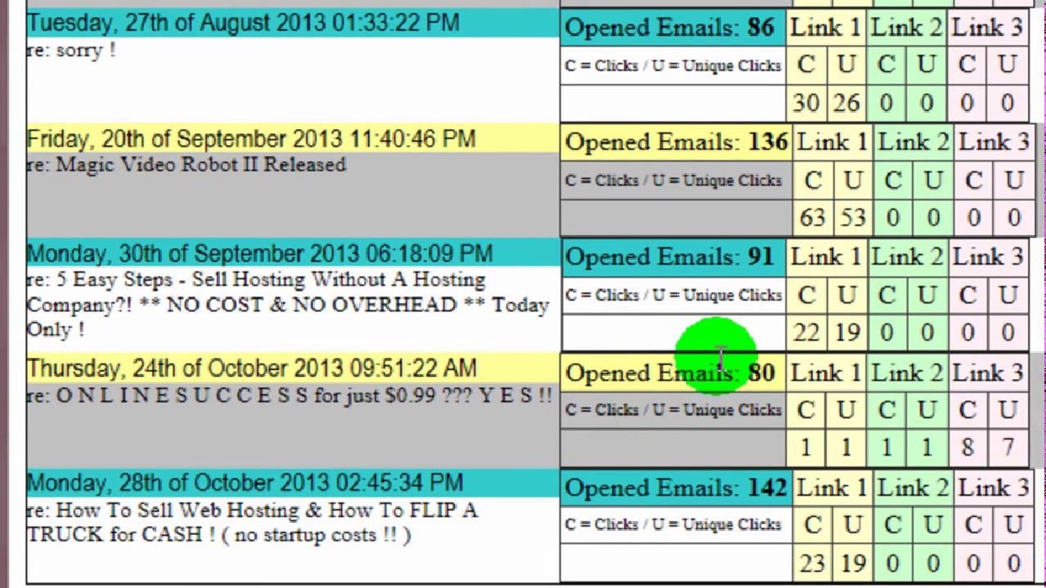
{"action": "left_click_drag", "start_coordinate": [773, 367], "coordinate": [745, 379]}
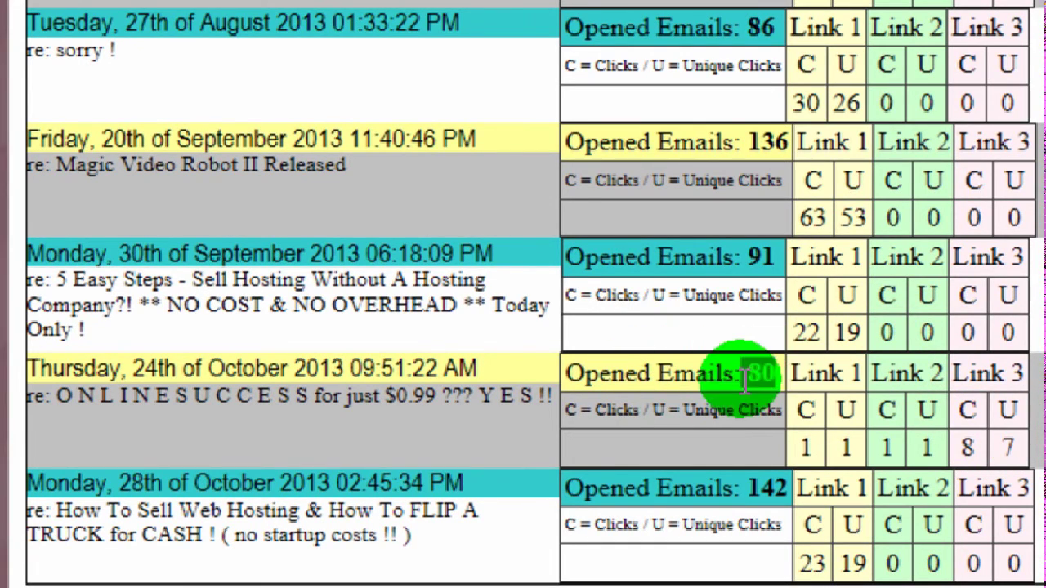
{"action": "left_click", "coordinate": [1045, 343]}
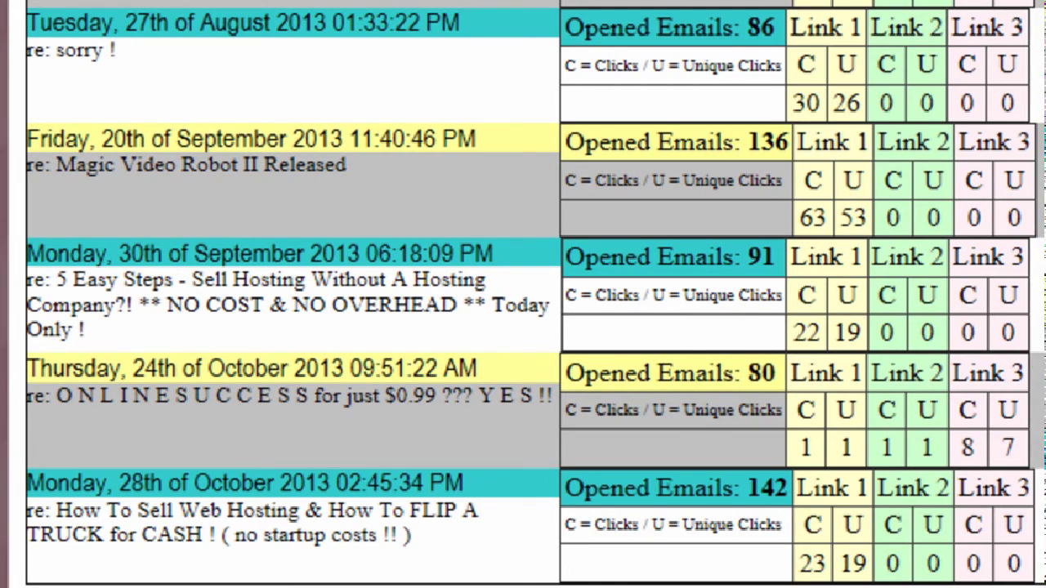
{"action": "double_click", "coordinate": [1013, 441]}
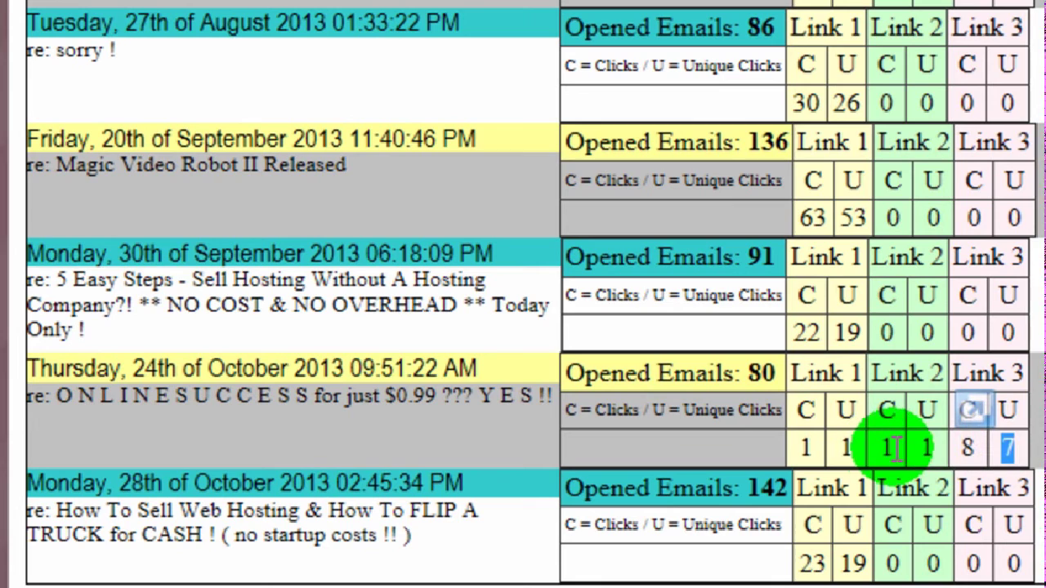
{"action": "left_click", "coordinate": [930, 448]}
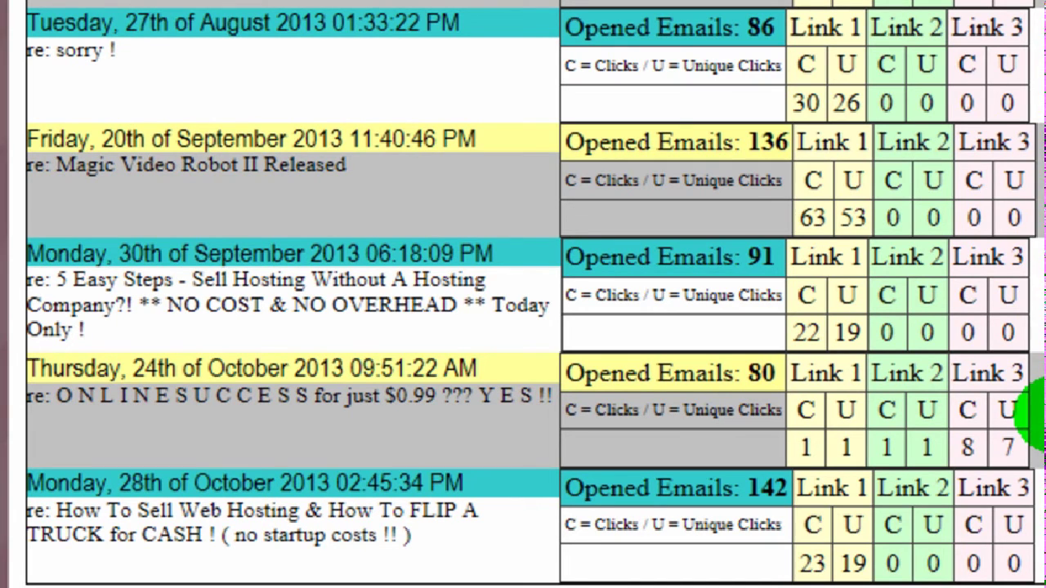
{"action": "scroll", "coordinate": [1031, 415], "scroll_direction": "up", "scroll_amount": 3}
{"action": "scroll", "coordinate": [1031, 412], "scroll_direction": "up", "scroll_amount": 3}
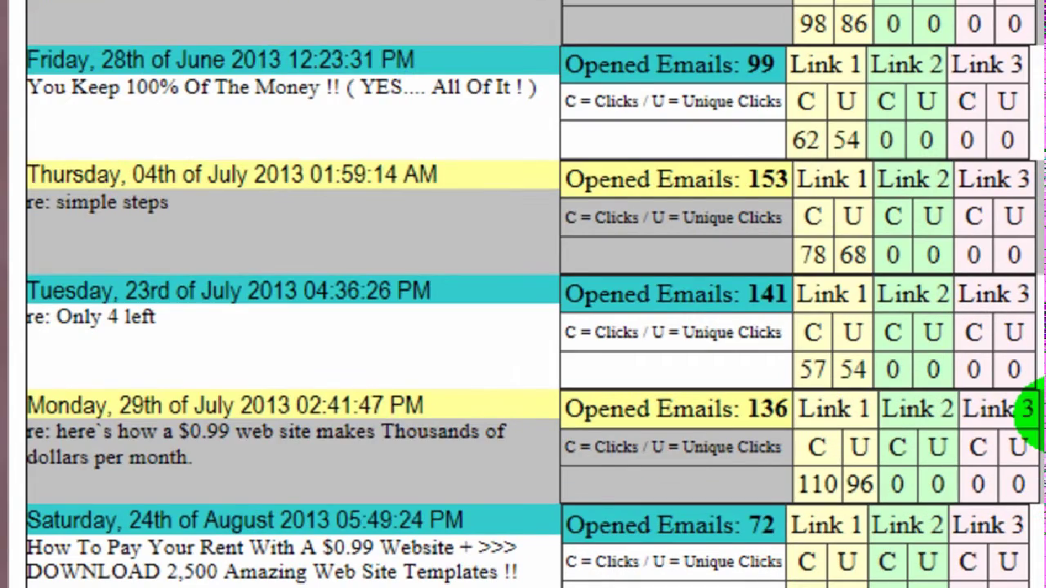